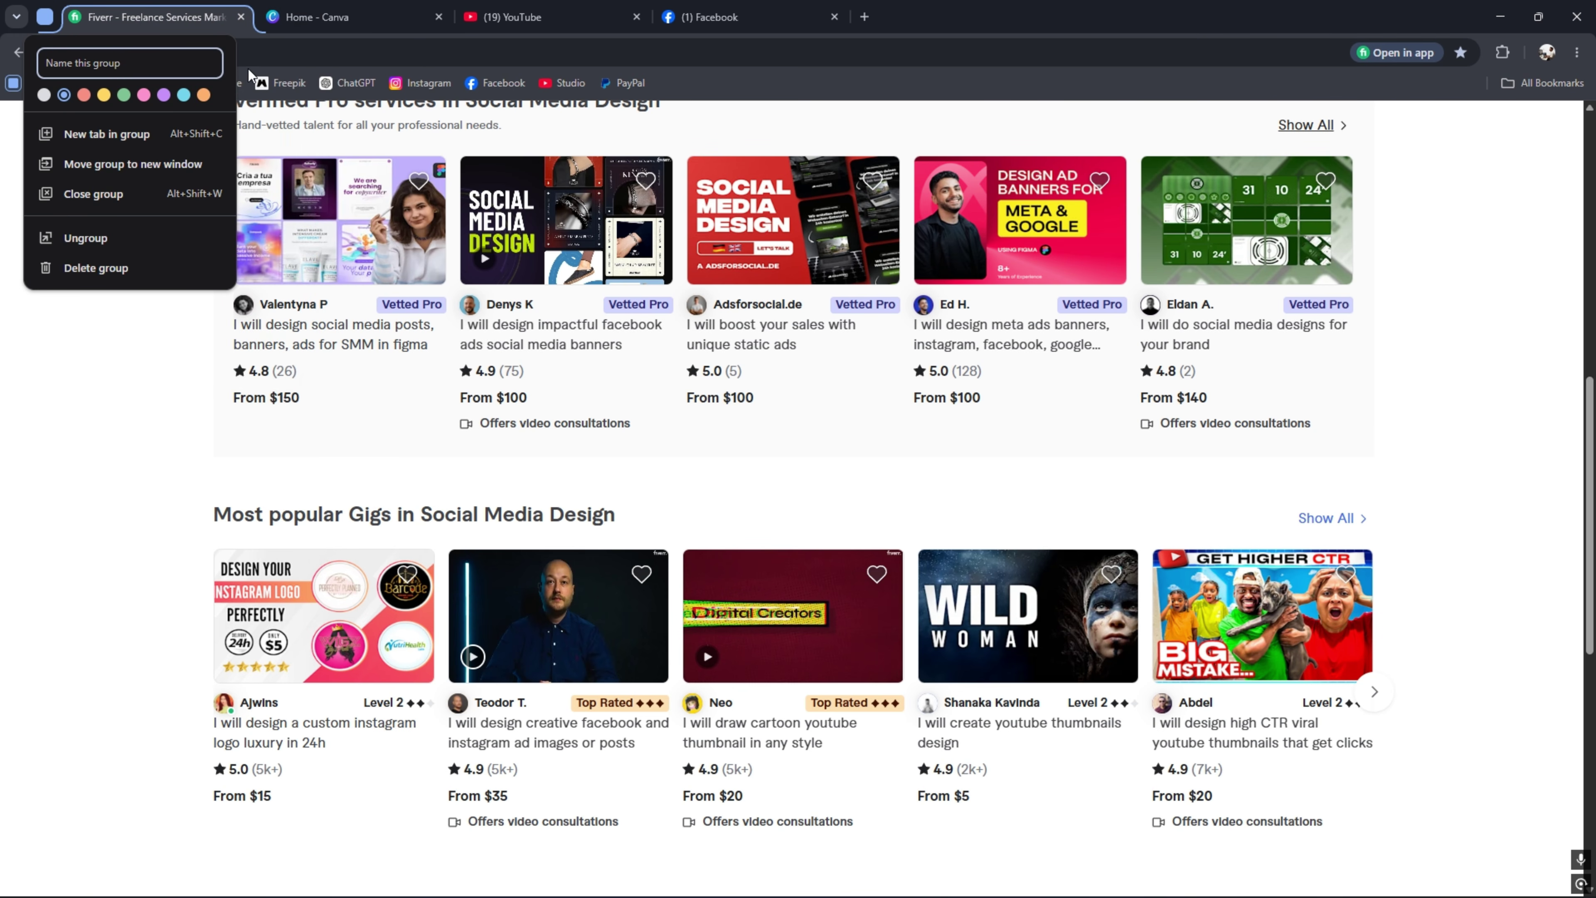
# Keep the new group with the Fiverr tab unnamed and add the Canva tab to that group.
pyautogui.click(199, 26)
pyautogui.click(314, 24)
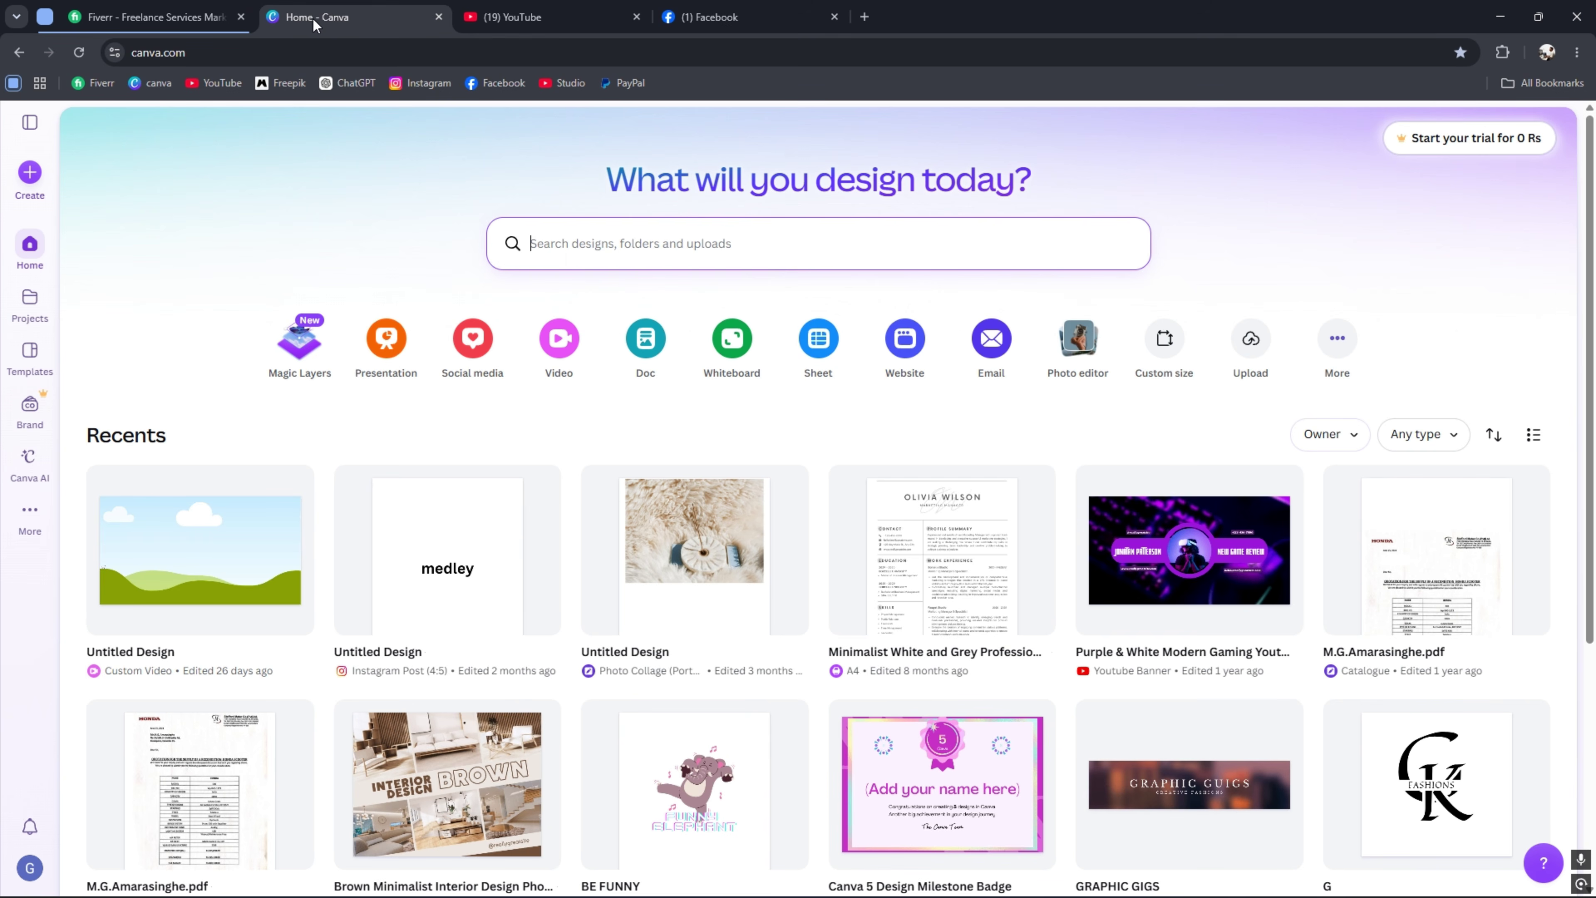
pyautogui.rightClick(315, 25)
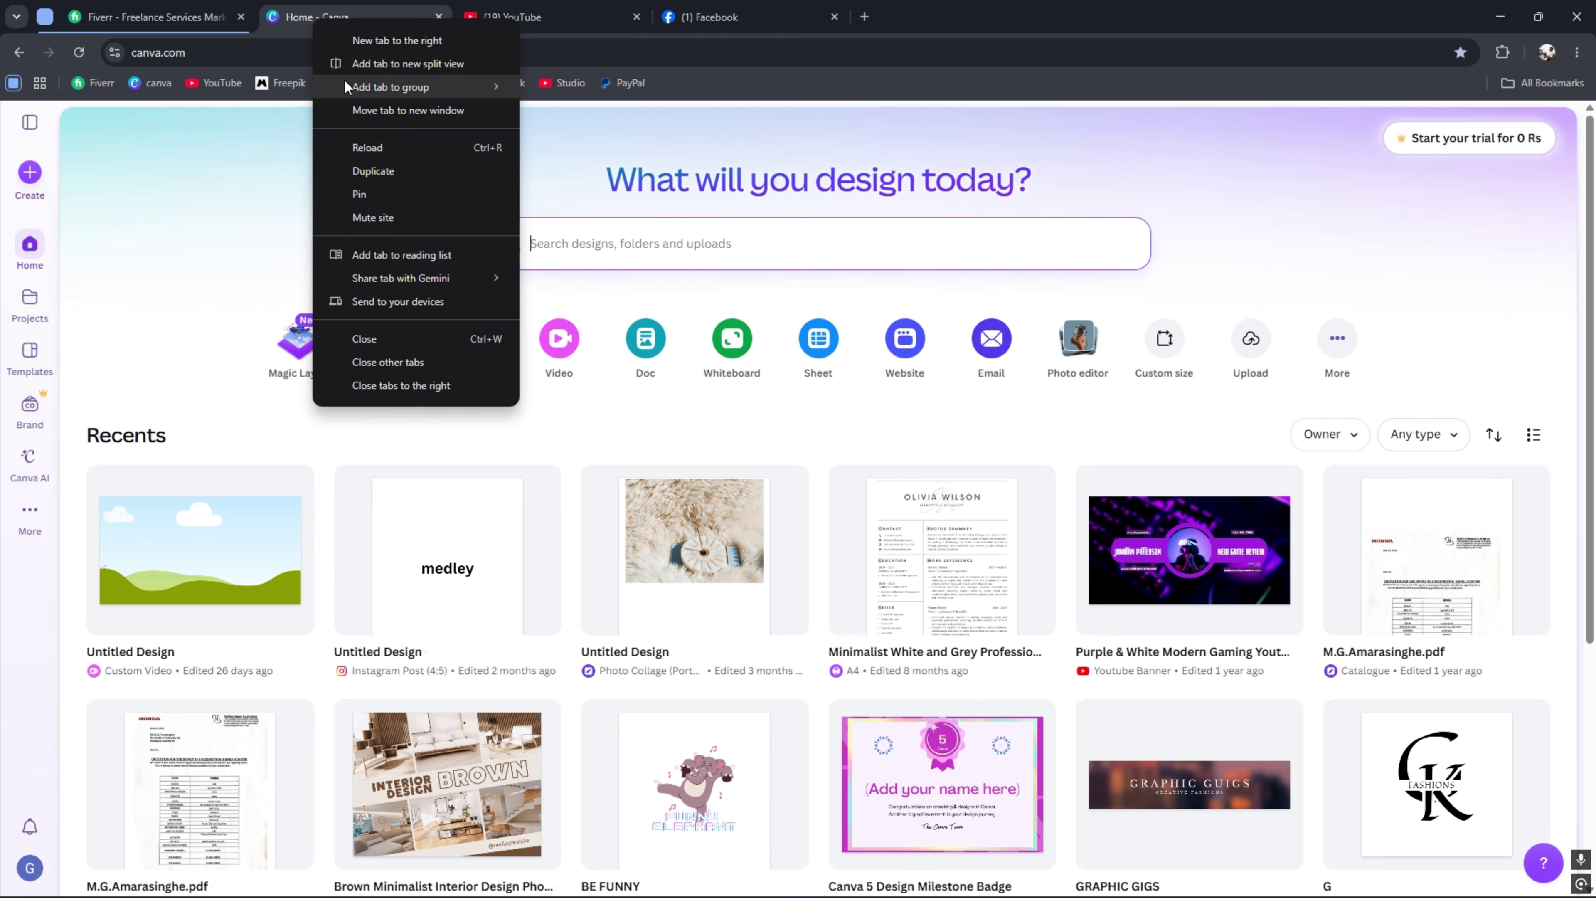
pyautogui.moveTo(344, 80)
pyautogui.click(560, 124)
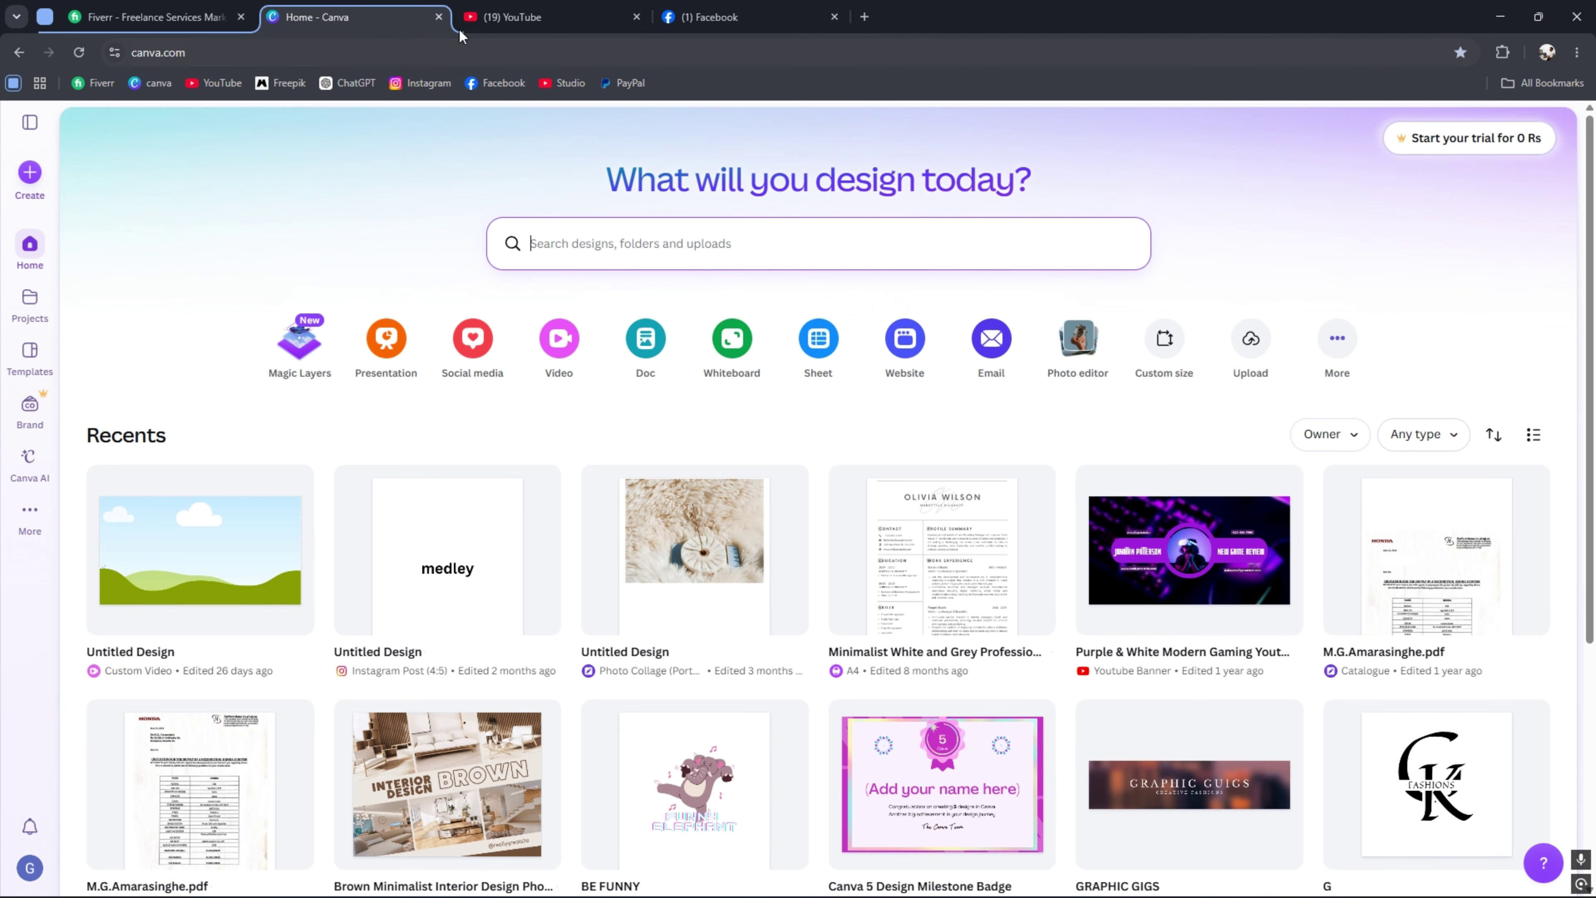
# Put the YouTube tab in a new tab group and add the Facebook tab to that same group.
pyautogui.click(496, 17)
pyautogui.rightClick(497, 18)
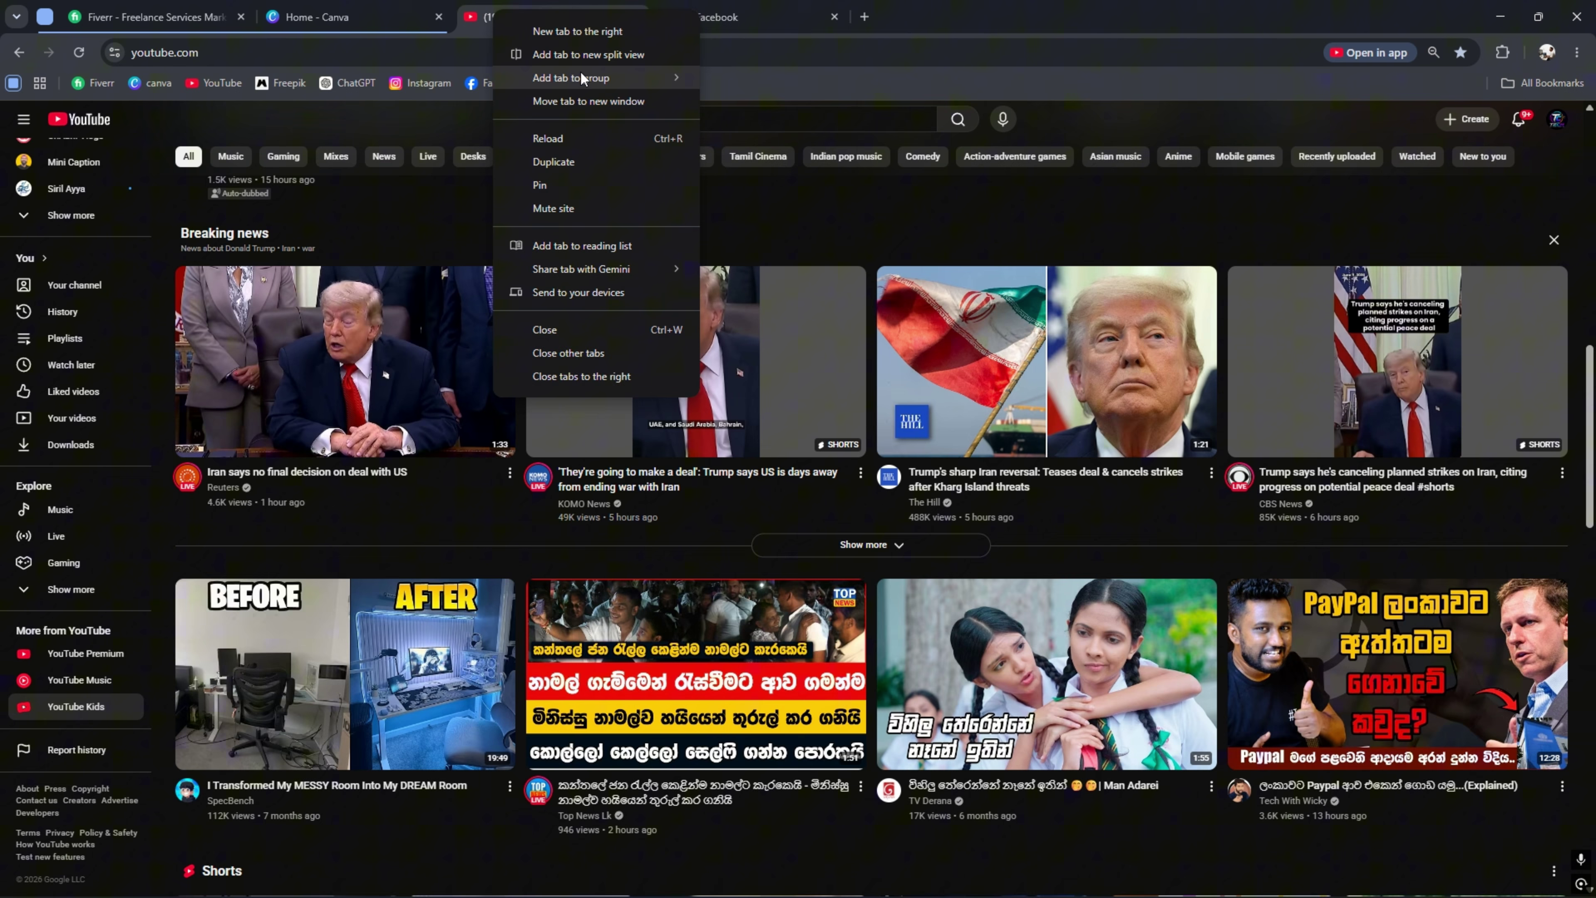
pyautogui.moveTo(580, 73)
pyautogui.click(786, 118)
pyautogui.click(738, 17)
pyautogui.rightClick(740, 20)
pyautogui.click(1037, 152)
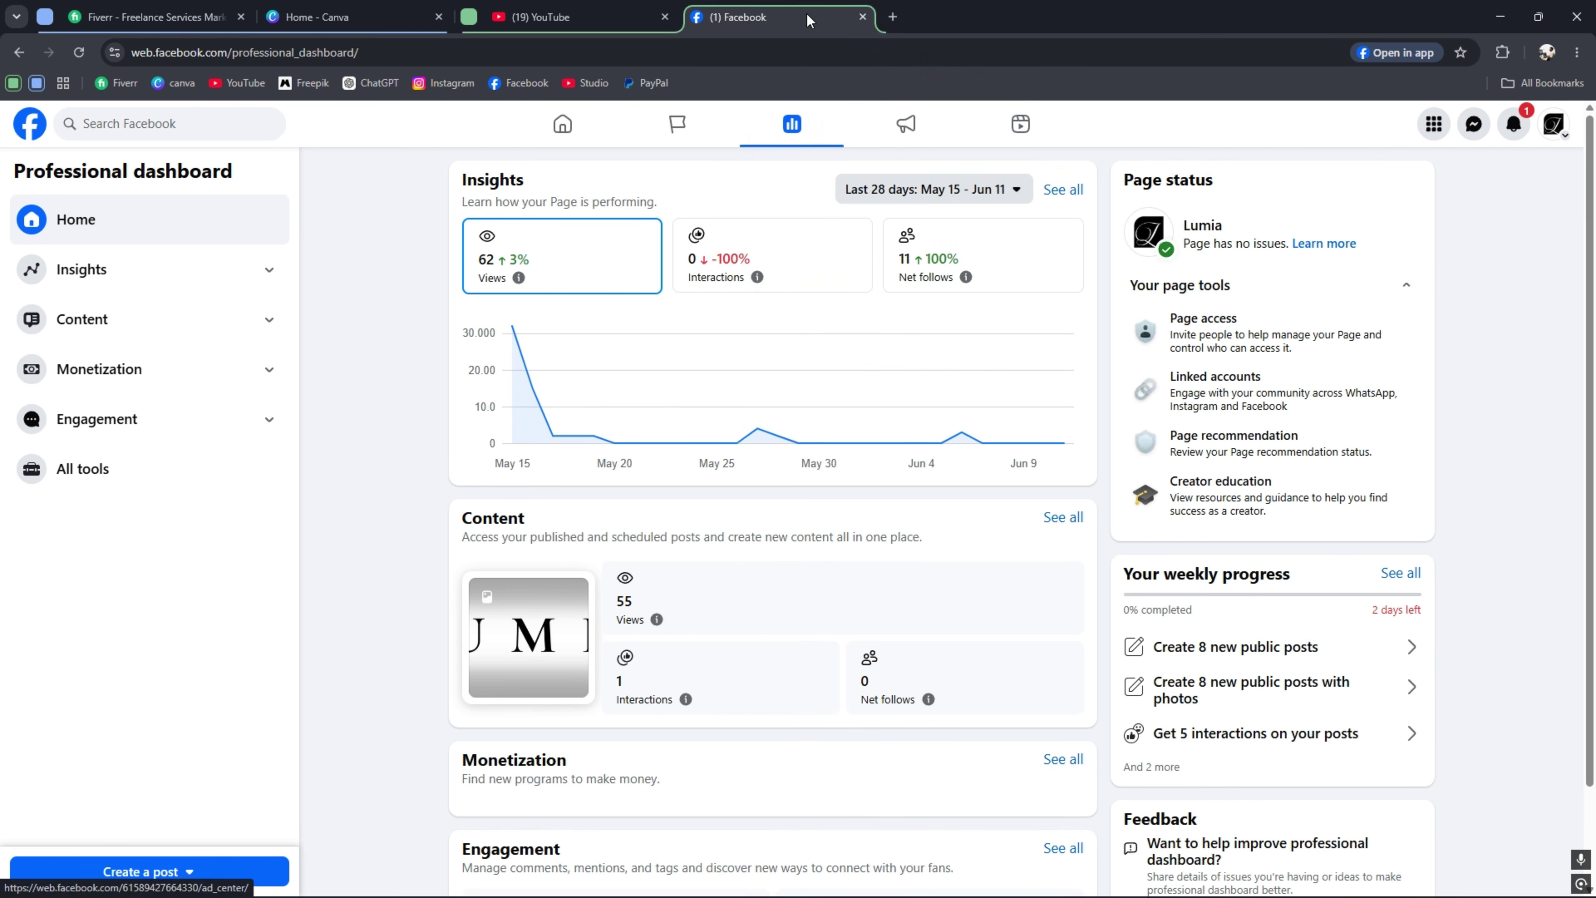
# Revisit the grouped Canva and Fiverr tabs, then close the browser window and relaunch Chrome.
pyautogui.click(317, 17)
pyautogui.click(156, 17)
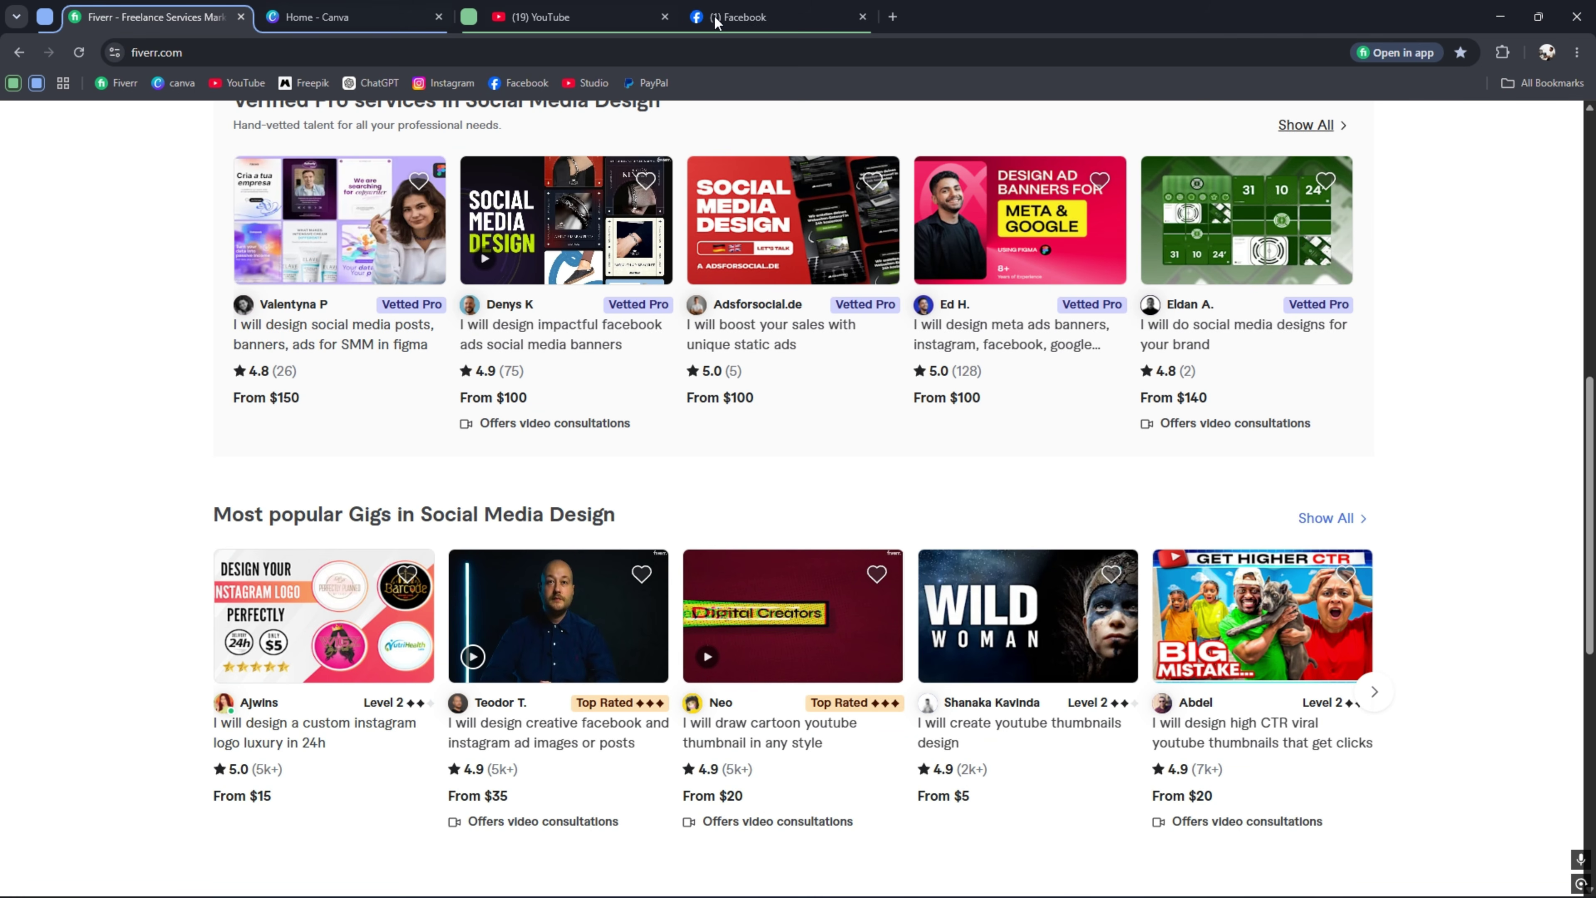
pyautogui.click(1584, 19)
pyautogui.moveTo(832, 882)
pyautogui.click(937, 883)
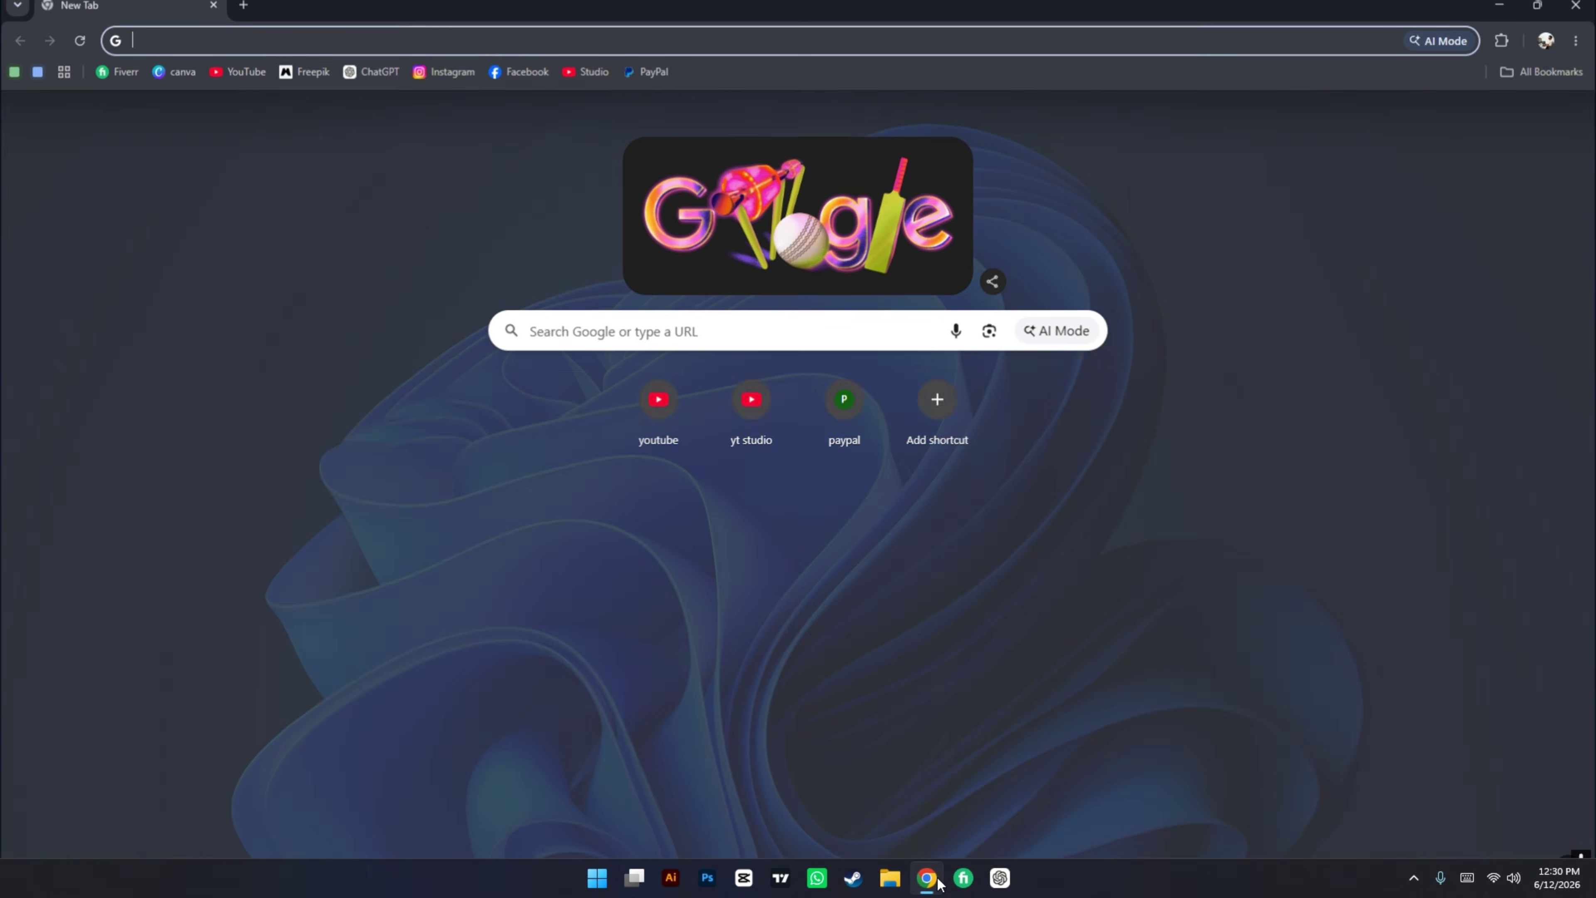
# Check the sites in both saved tab groups, reopen the groups and name the Fiverr and Canva group "work".
pyautogui.click(36, 83)
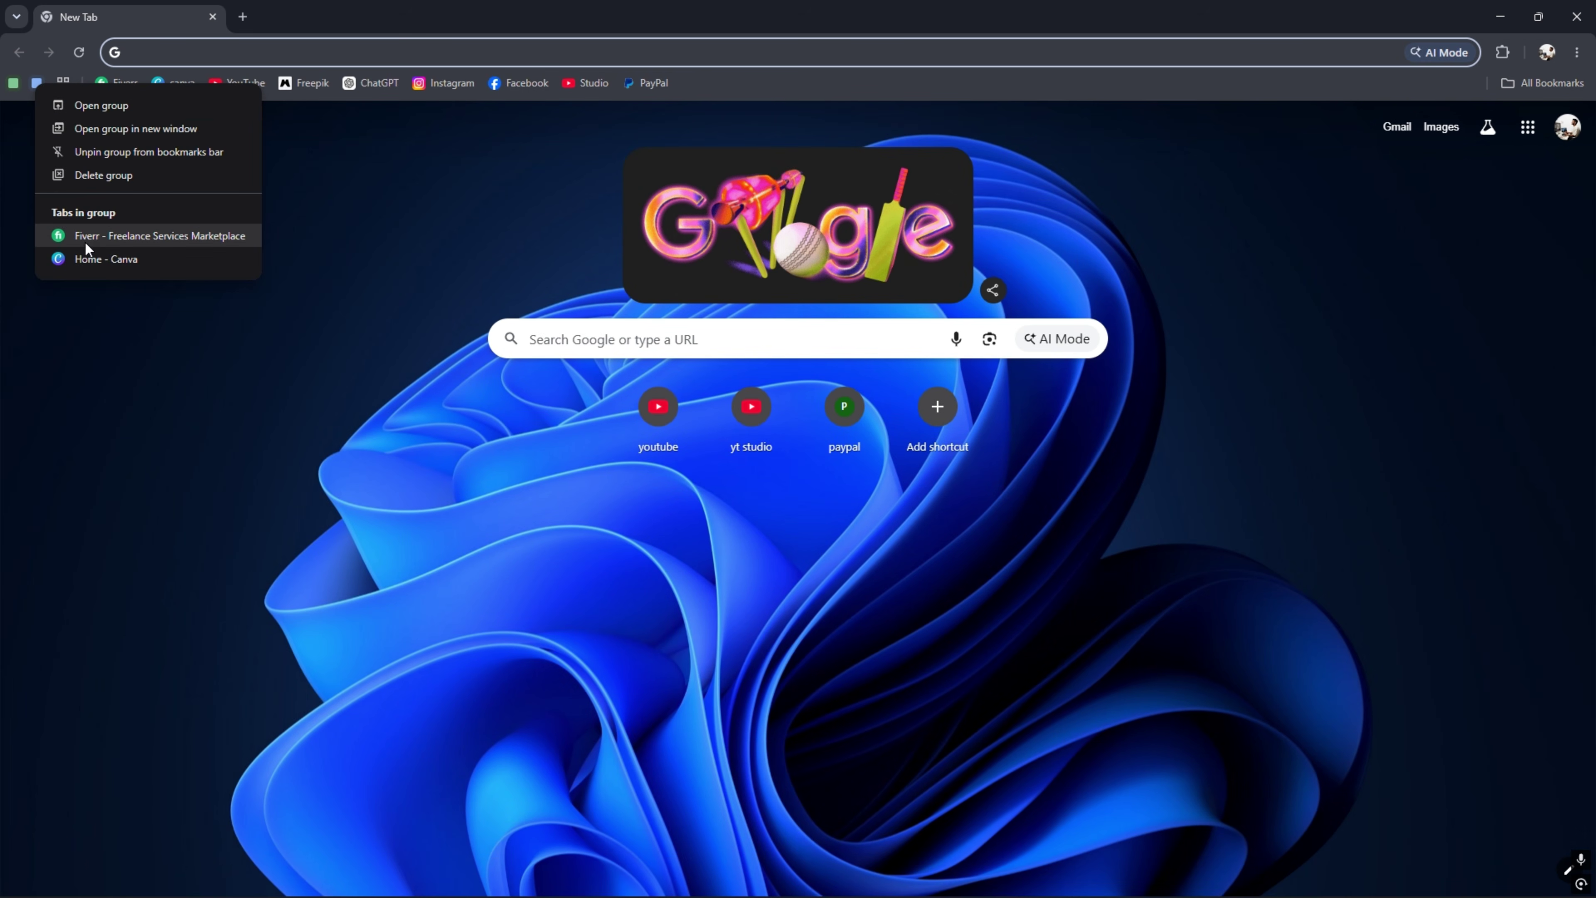
pyautogui.click(12, 82)
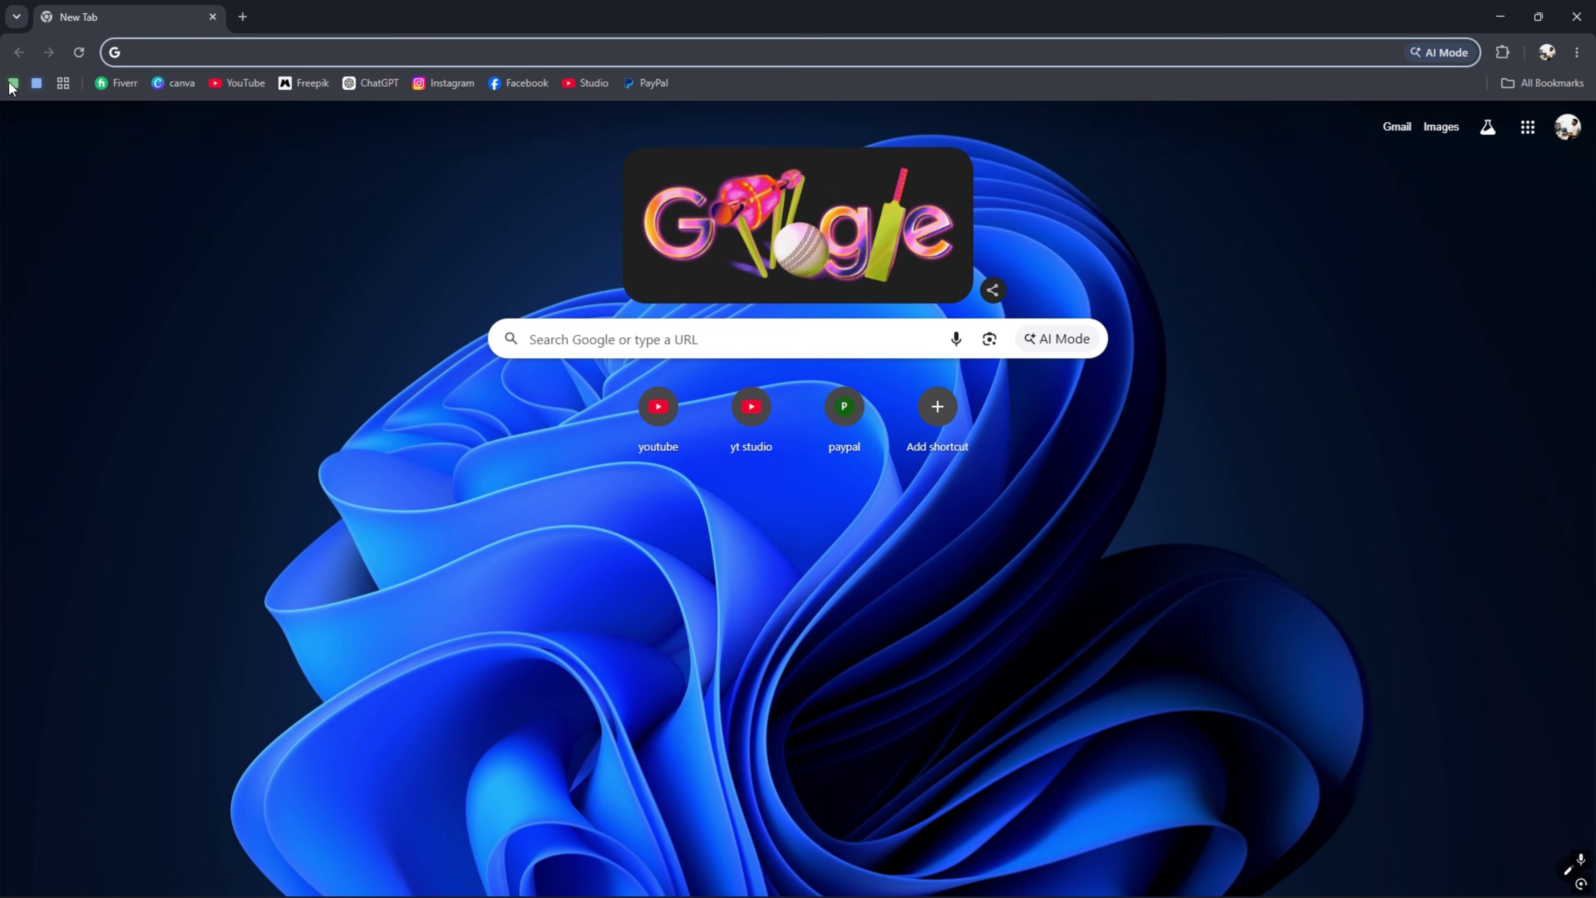
pyautogui.click(62, 322)
pyautogui.click(35, 86)
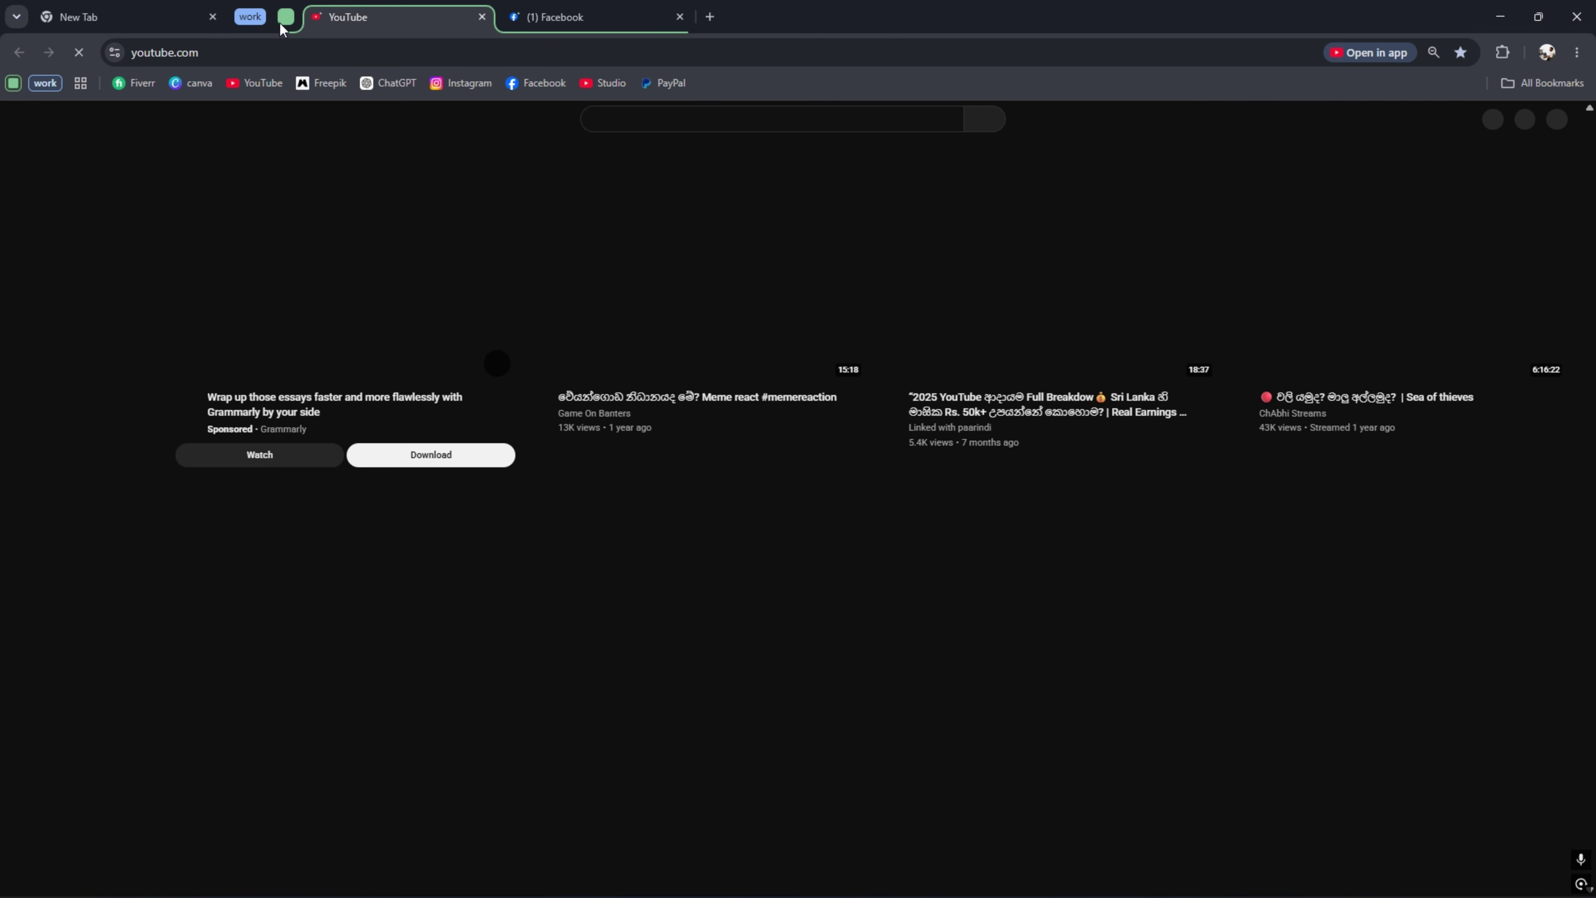
# Name the YouTube and Facebook tab group "social media" and collapse it.
pyautogui.click(285, 19)
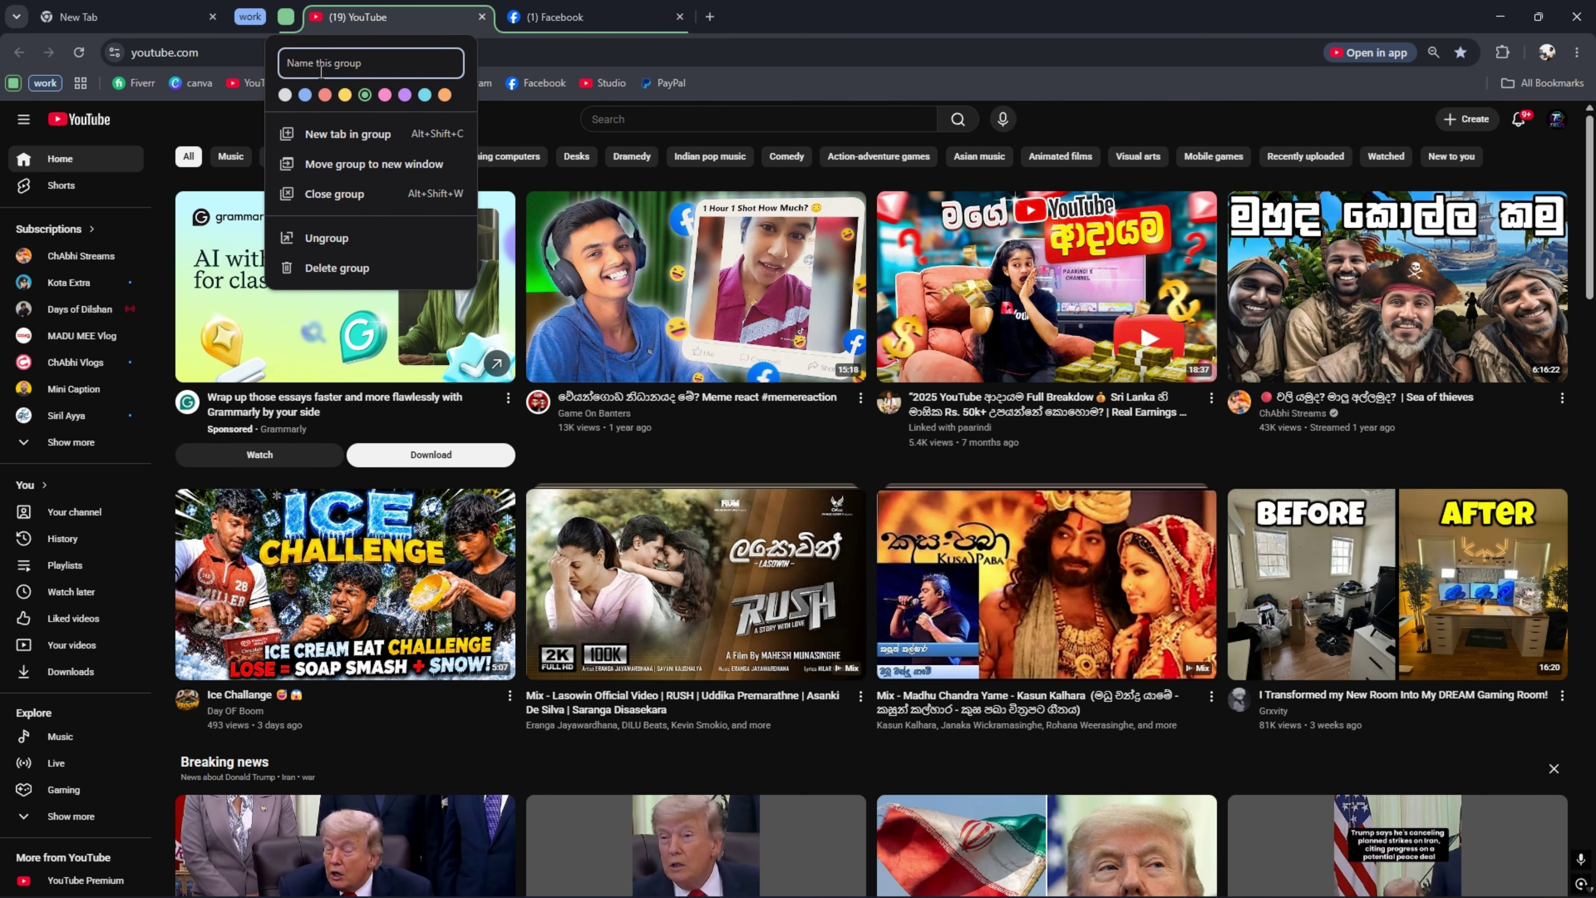
pyautogui.write('social media')
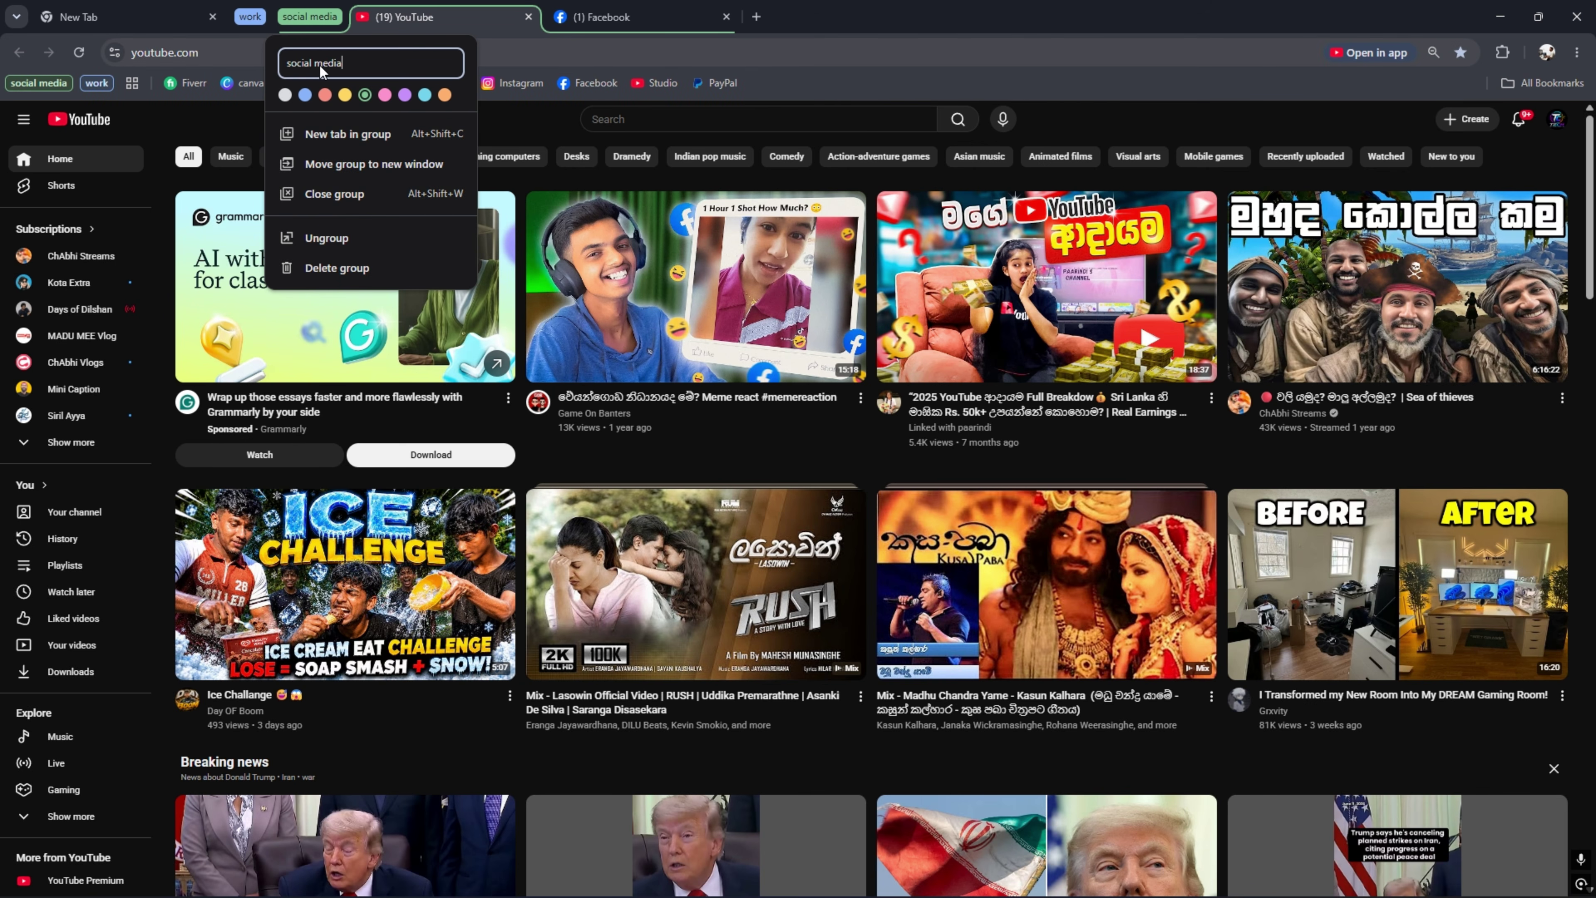
pyautogui.press('Return')
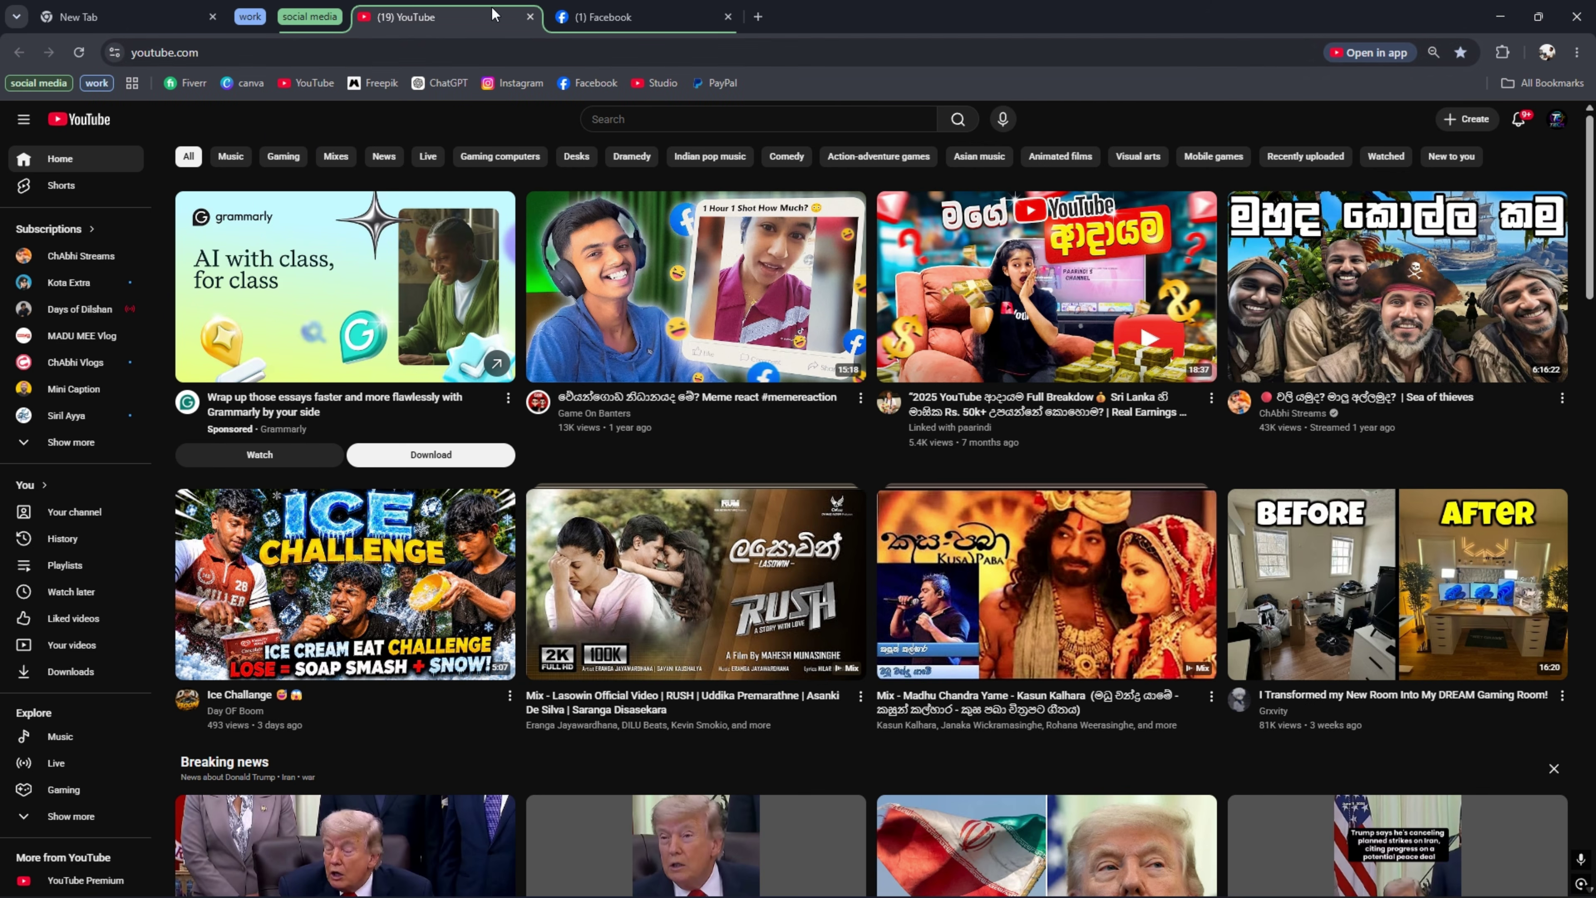
pyautogui.click(287, 21)
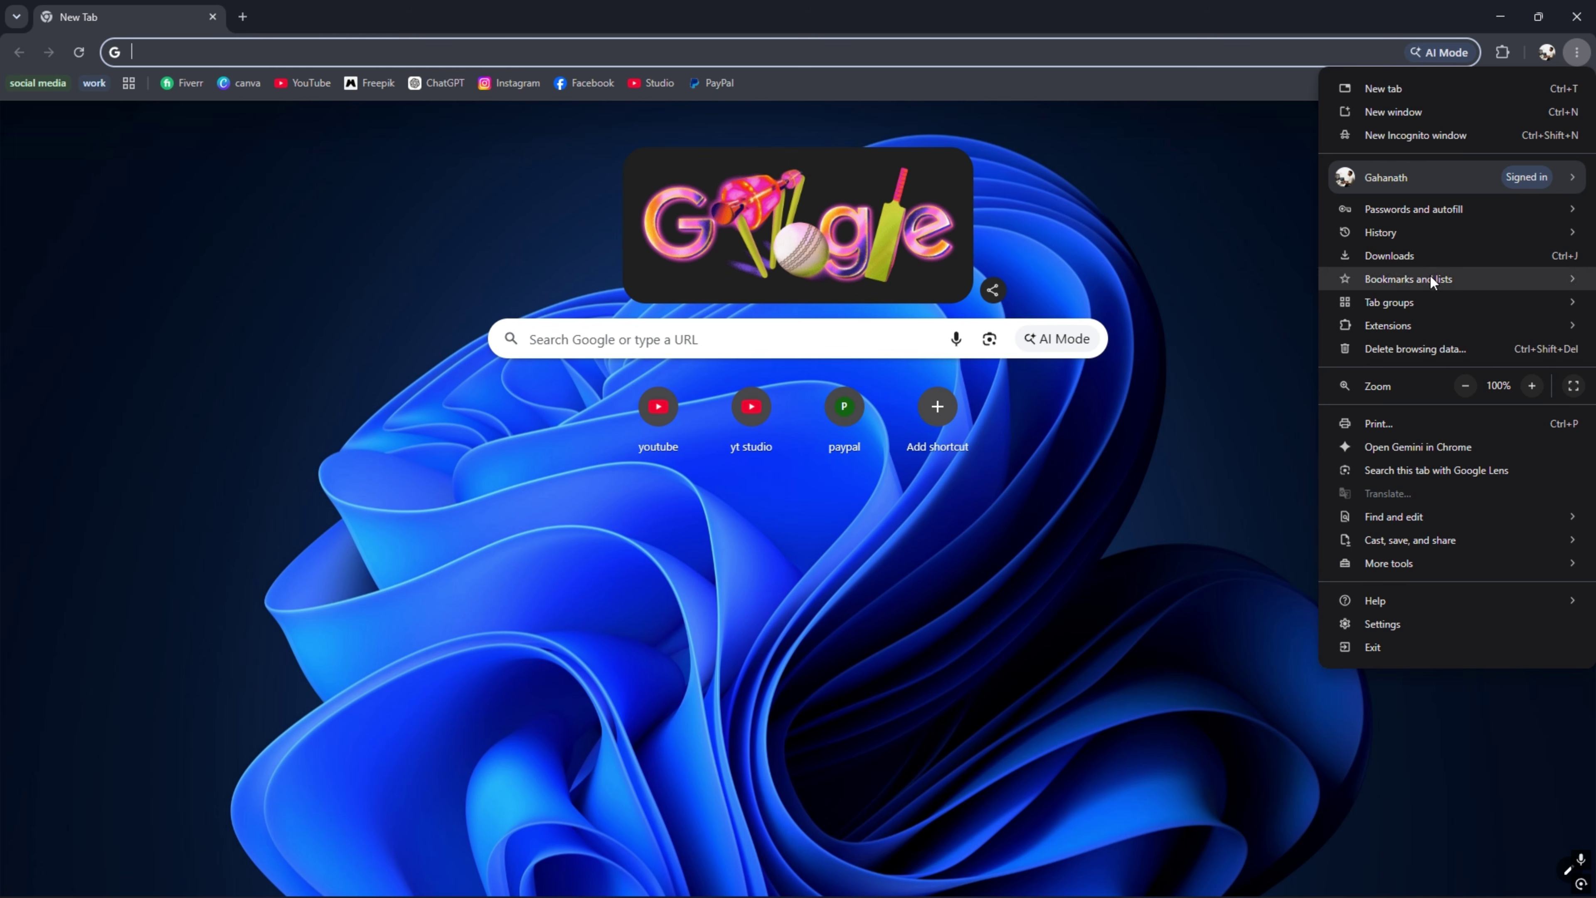
# Turn on Memory Saver in Chrome's Performance settings.
pyautogui.click(1412, 616)
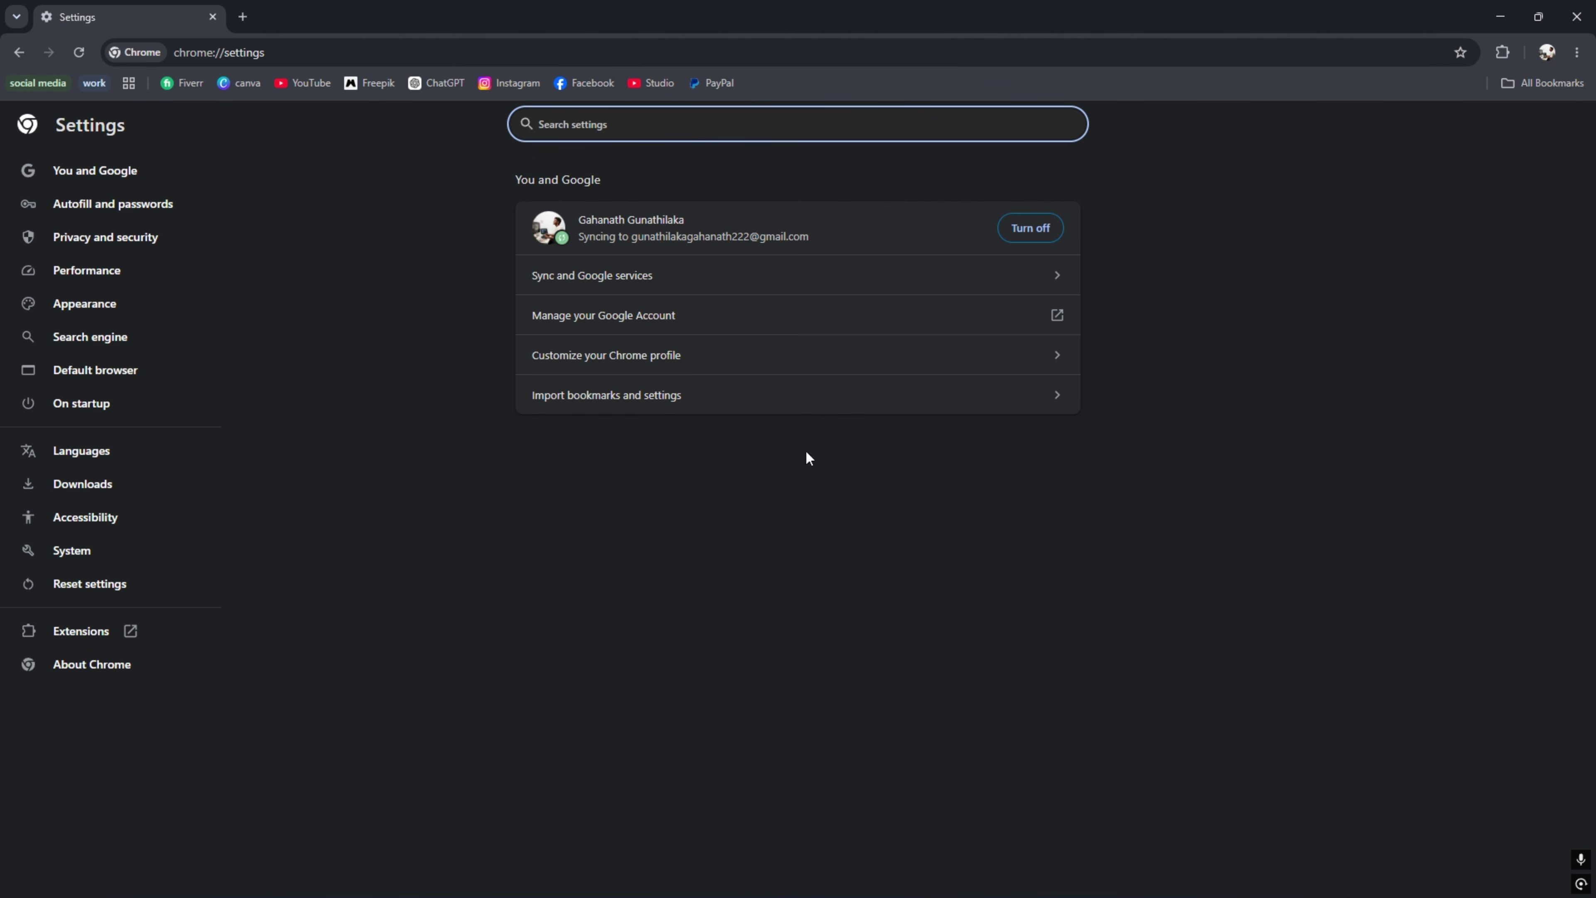
pyautogui.click(115, 271)
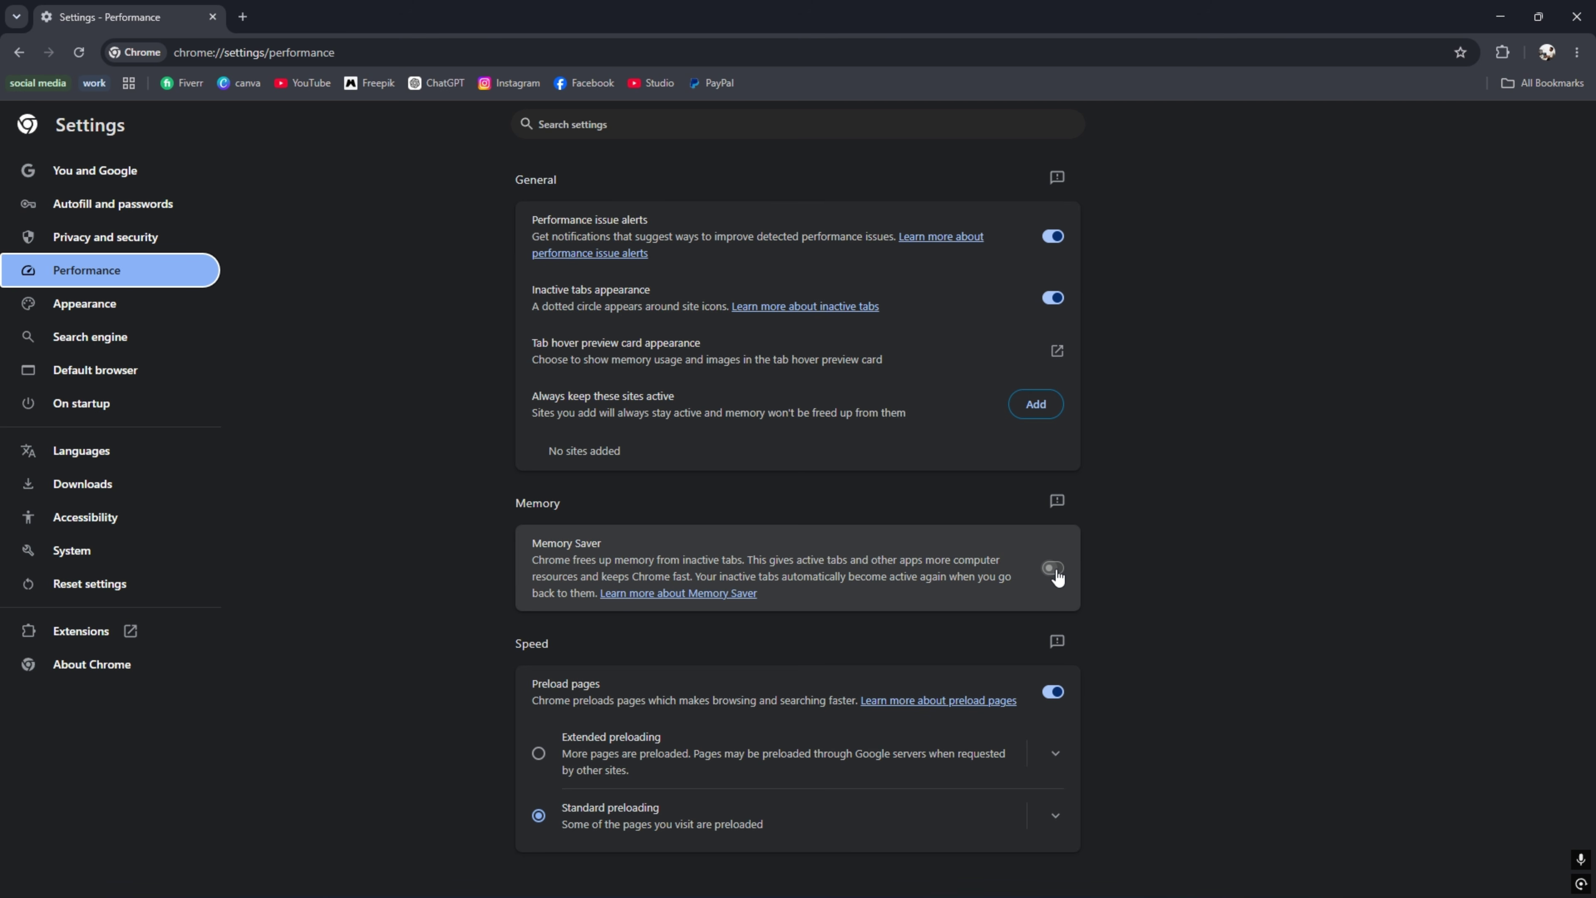
pyautogui.click(1055, 569)
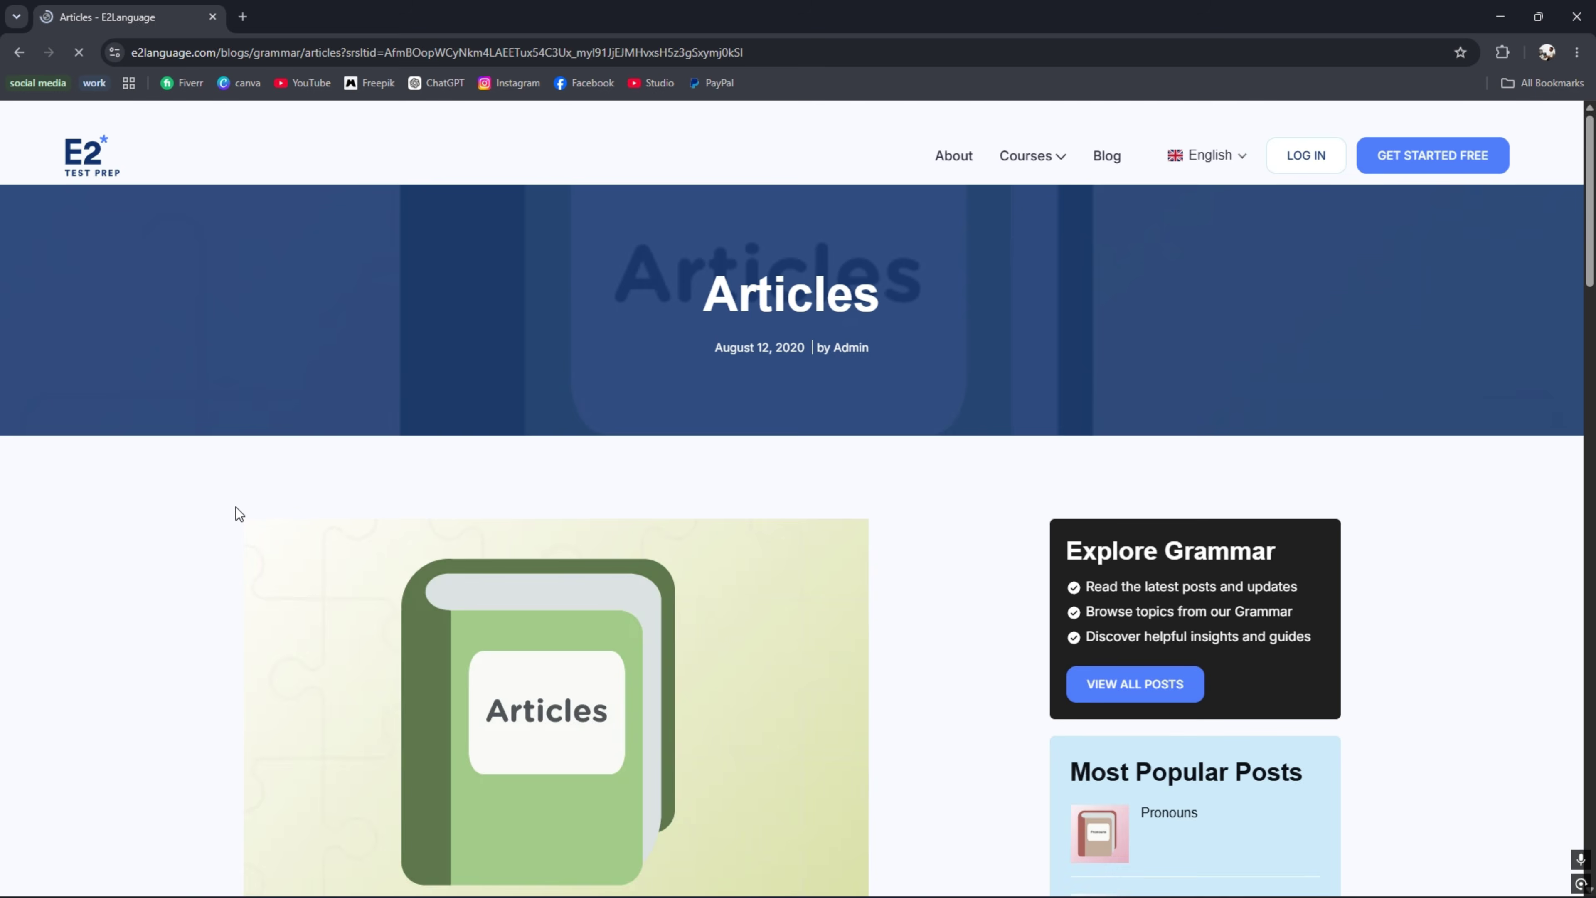
# Skim the E2Language page about articles, open it in Reading mode and read through the simplified text.
pyautogui.scroll(-5, 236, 507)
pyautogui.scroll(-10, 794, 528)
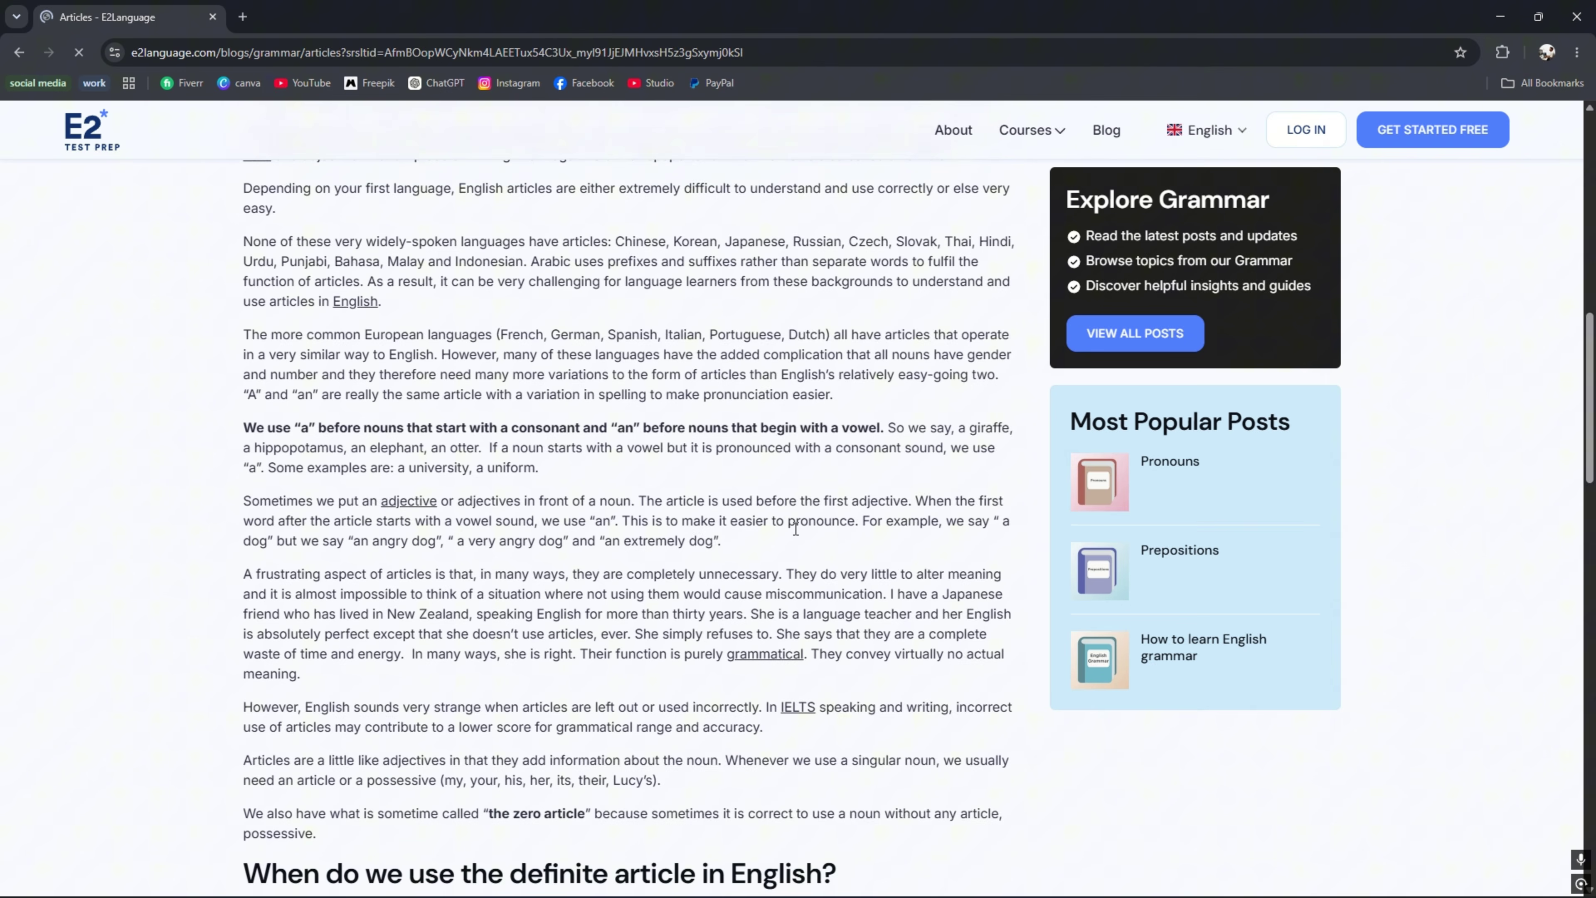
pyautogui.scroll(15, 793, 529)
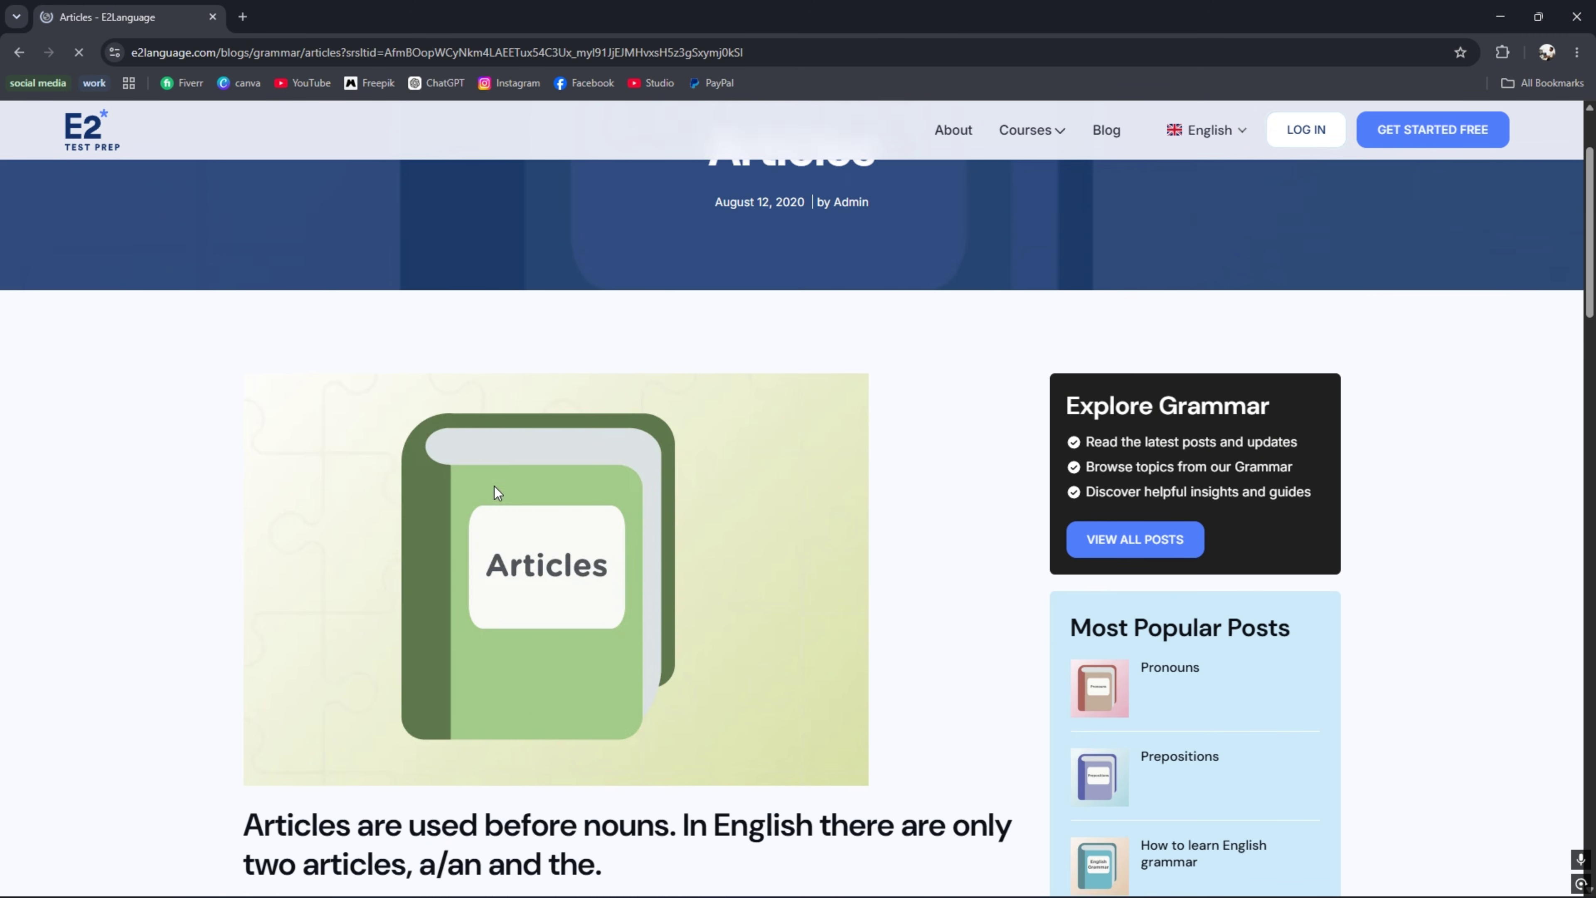
pyautogui.scroll(-3, 494, 487)
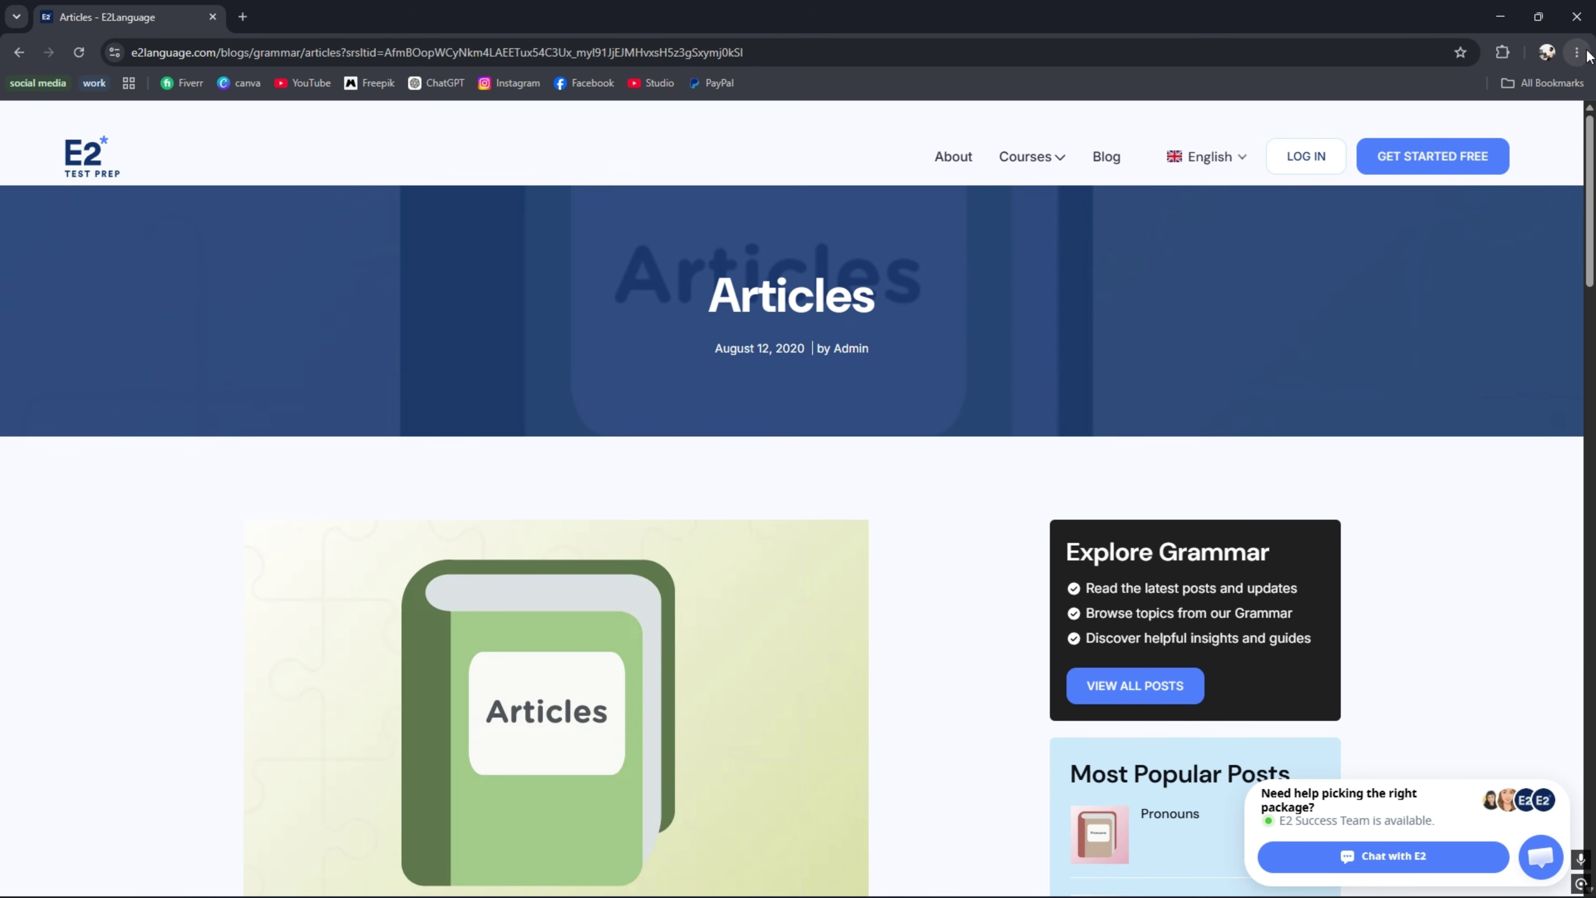
pyautogui.click(1578, 53)
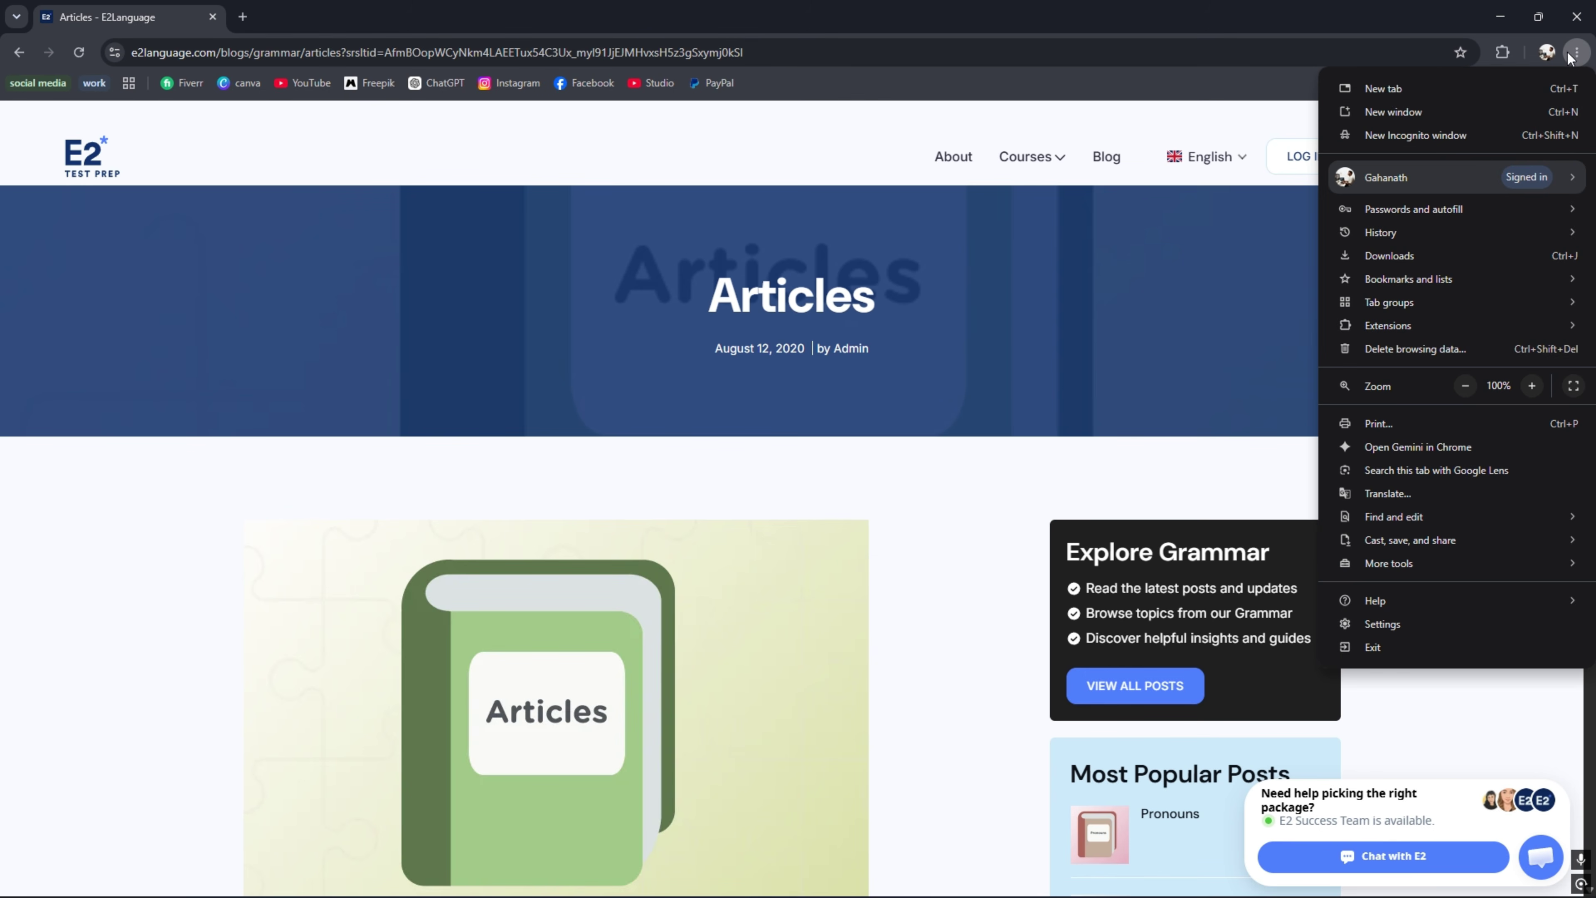
pyautogui.moveTo(1380, 559)
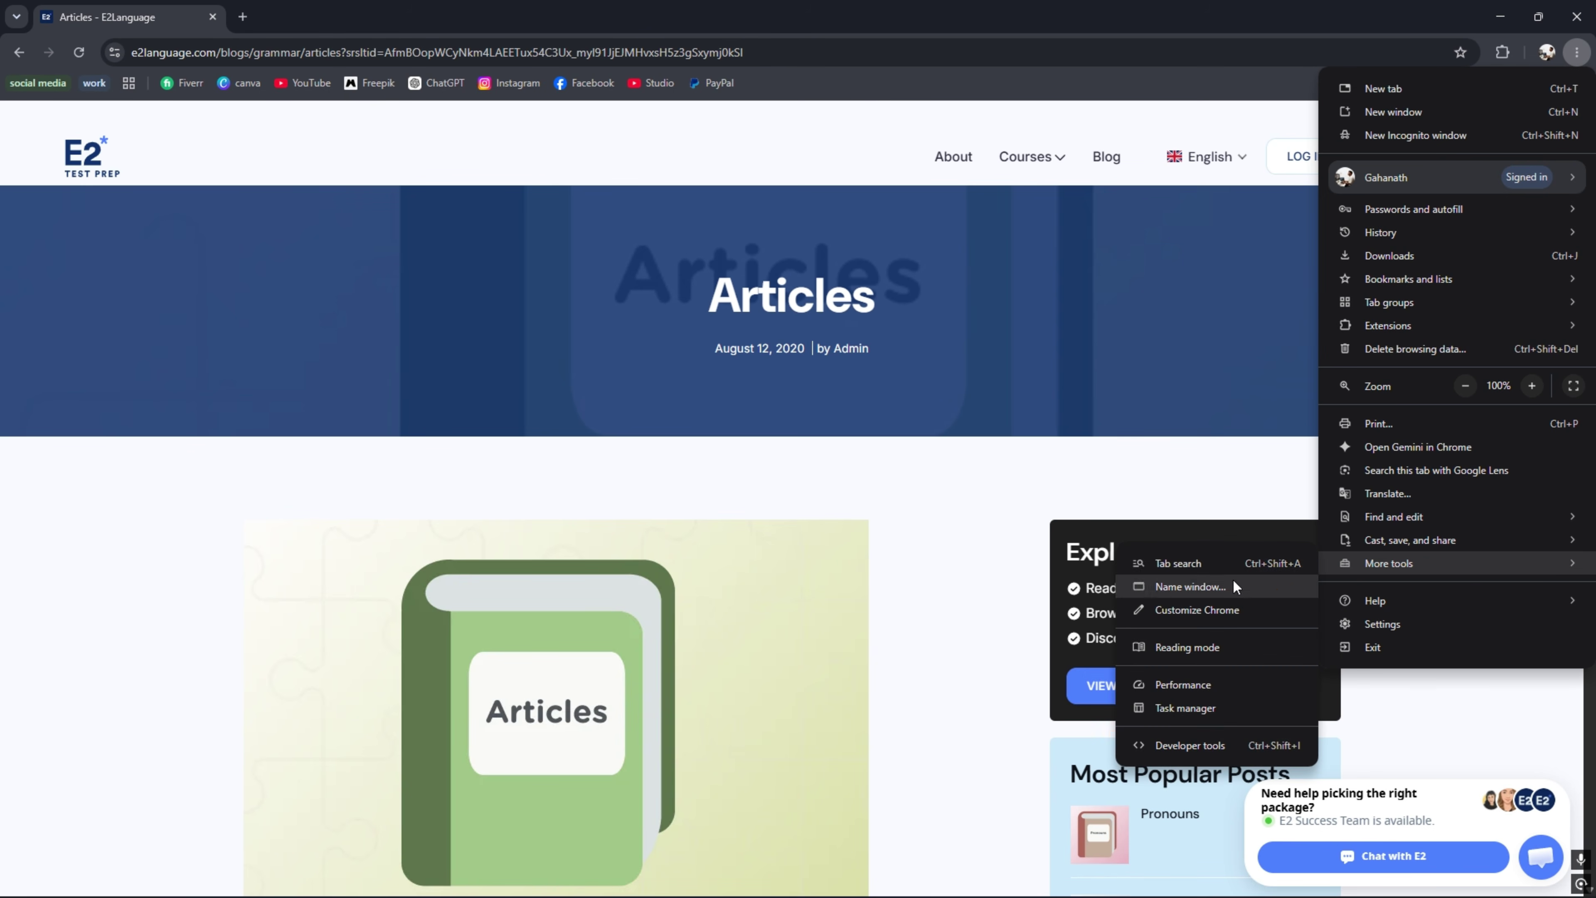
pyautogui.click(1172, 647)
pyautogui.scroll(-15, 587, 401)
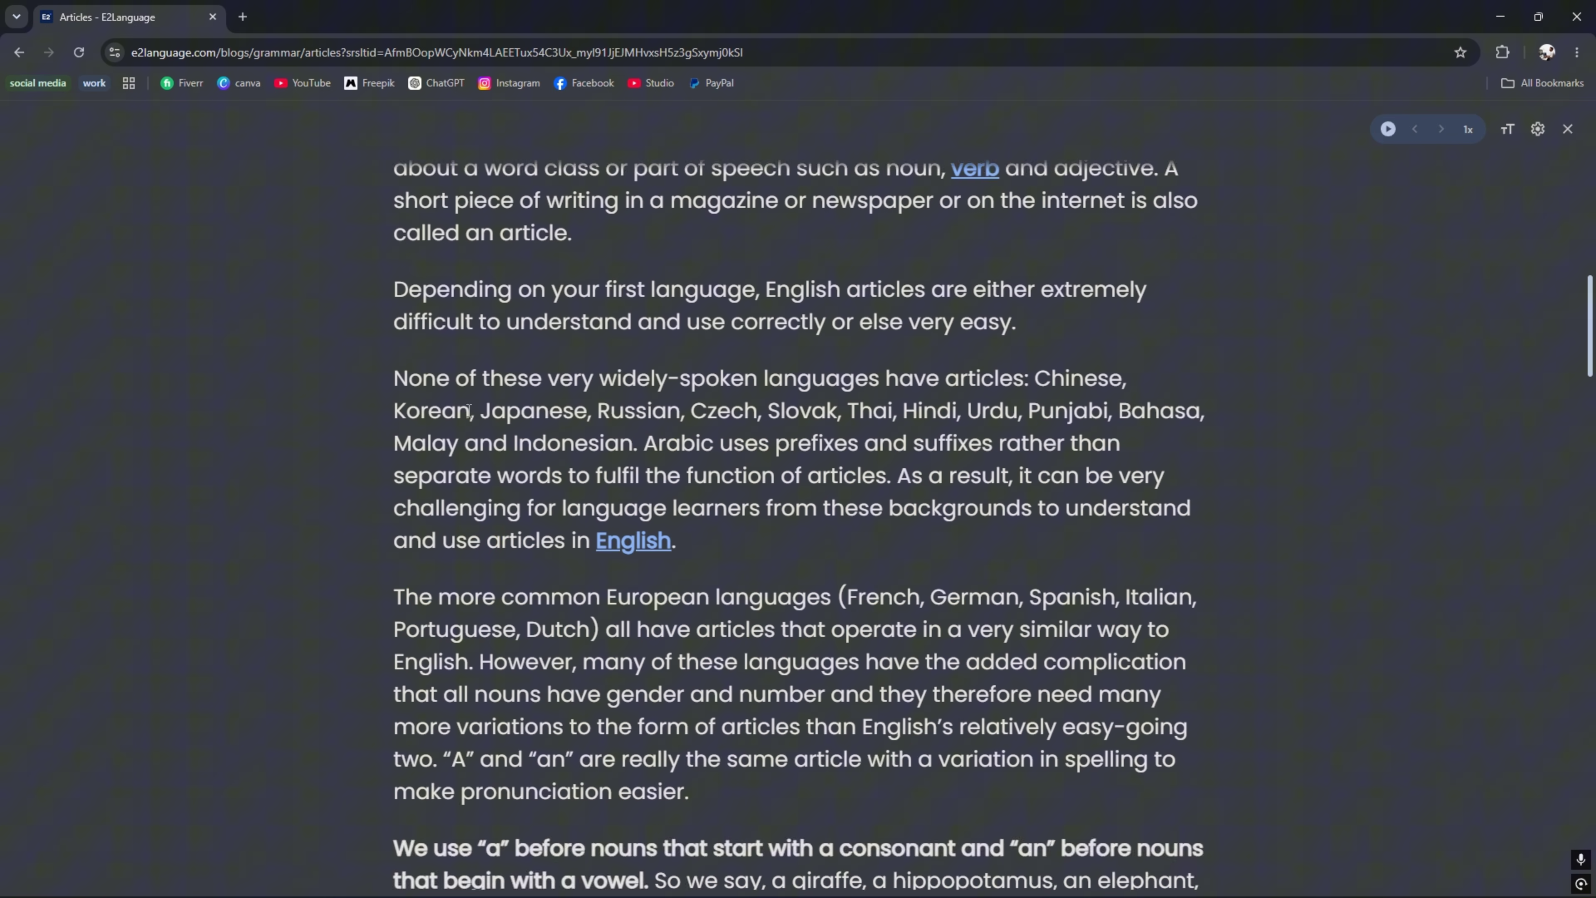
pyautogui.scroll(-20, 472, 415)
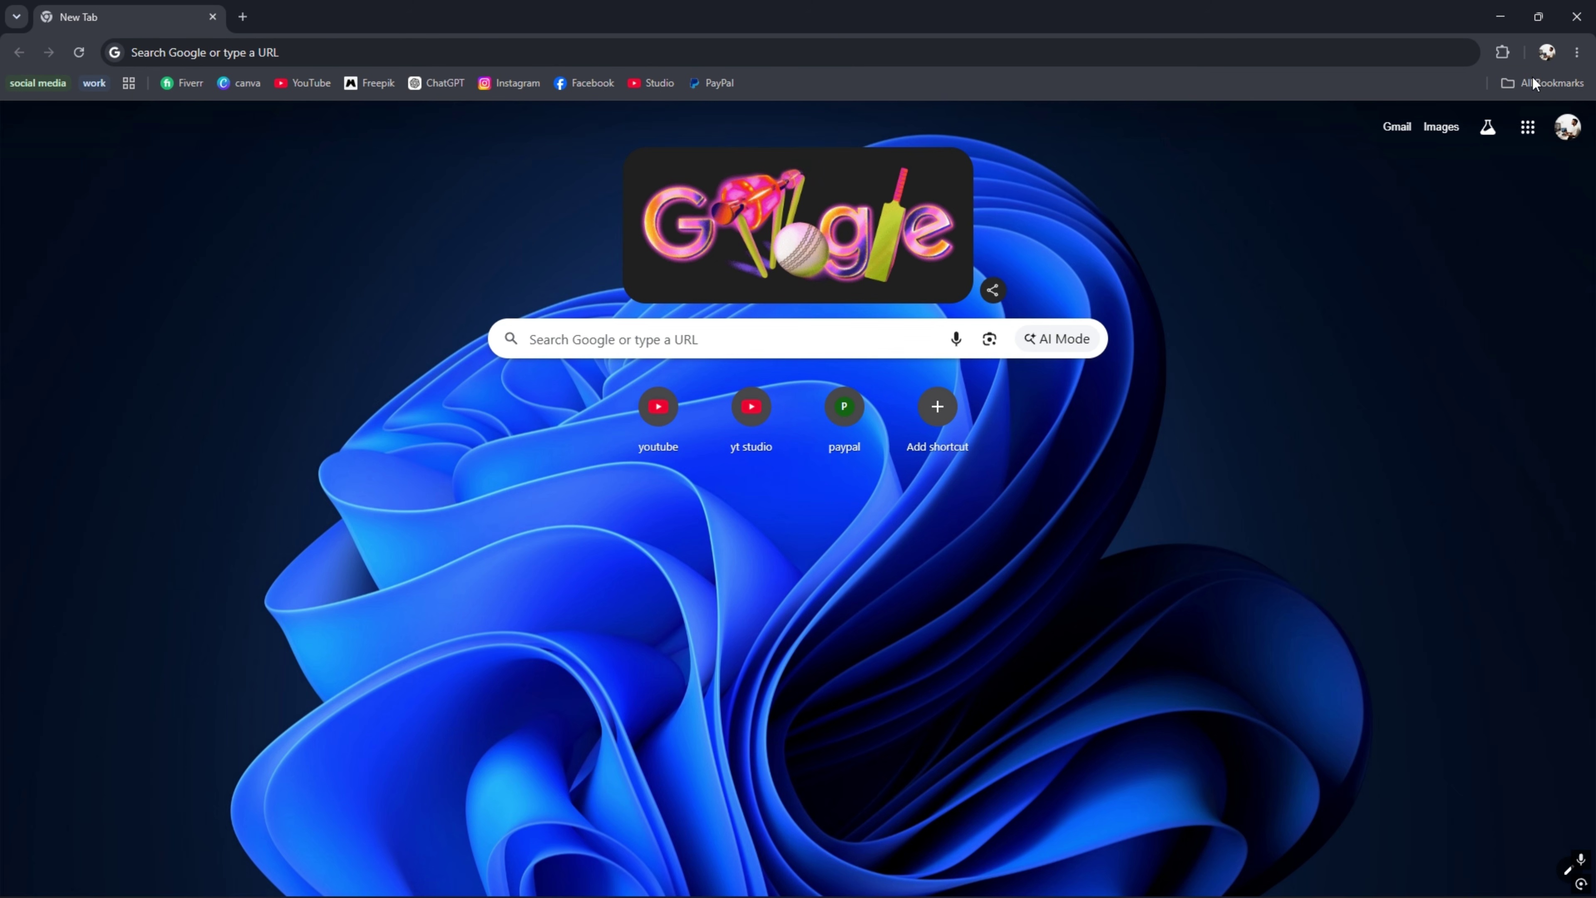
# Turn on Live Caption in Chrome's Accessibility settings.
pyautogui.click(1577, 53)
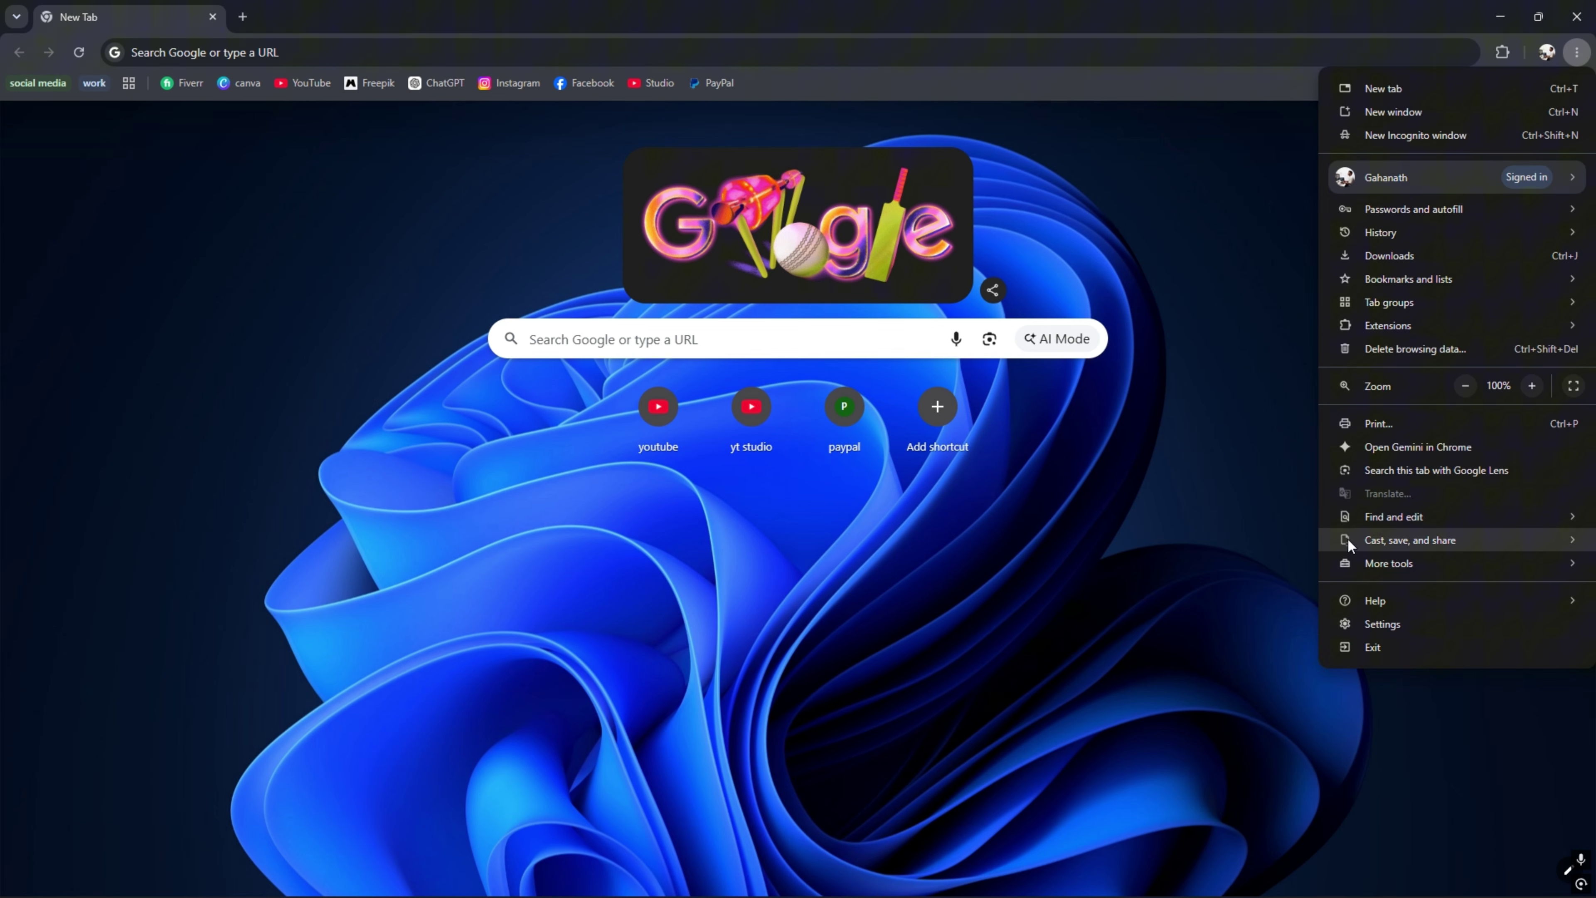
pyautogui.click(1354, 618)
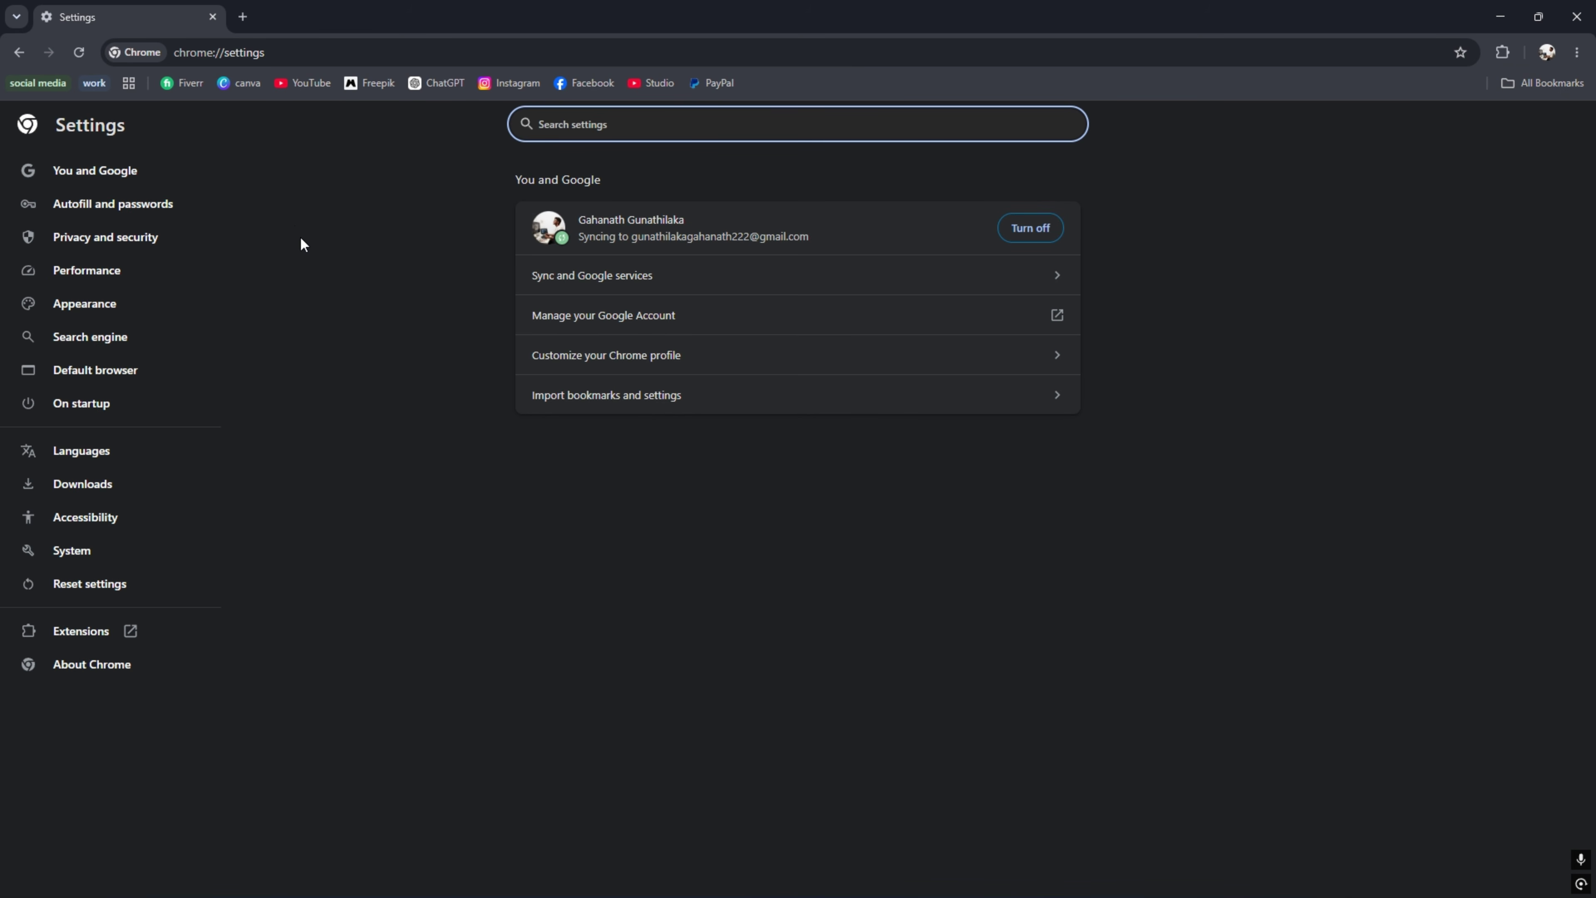
pyautogui.click(98, 519)
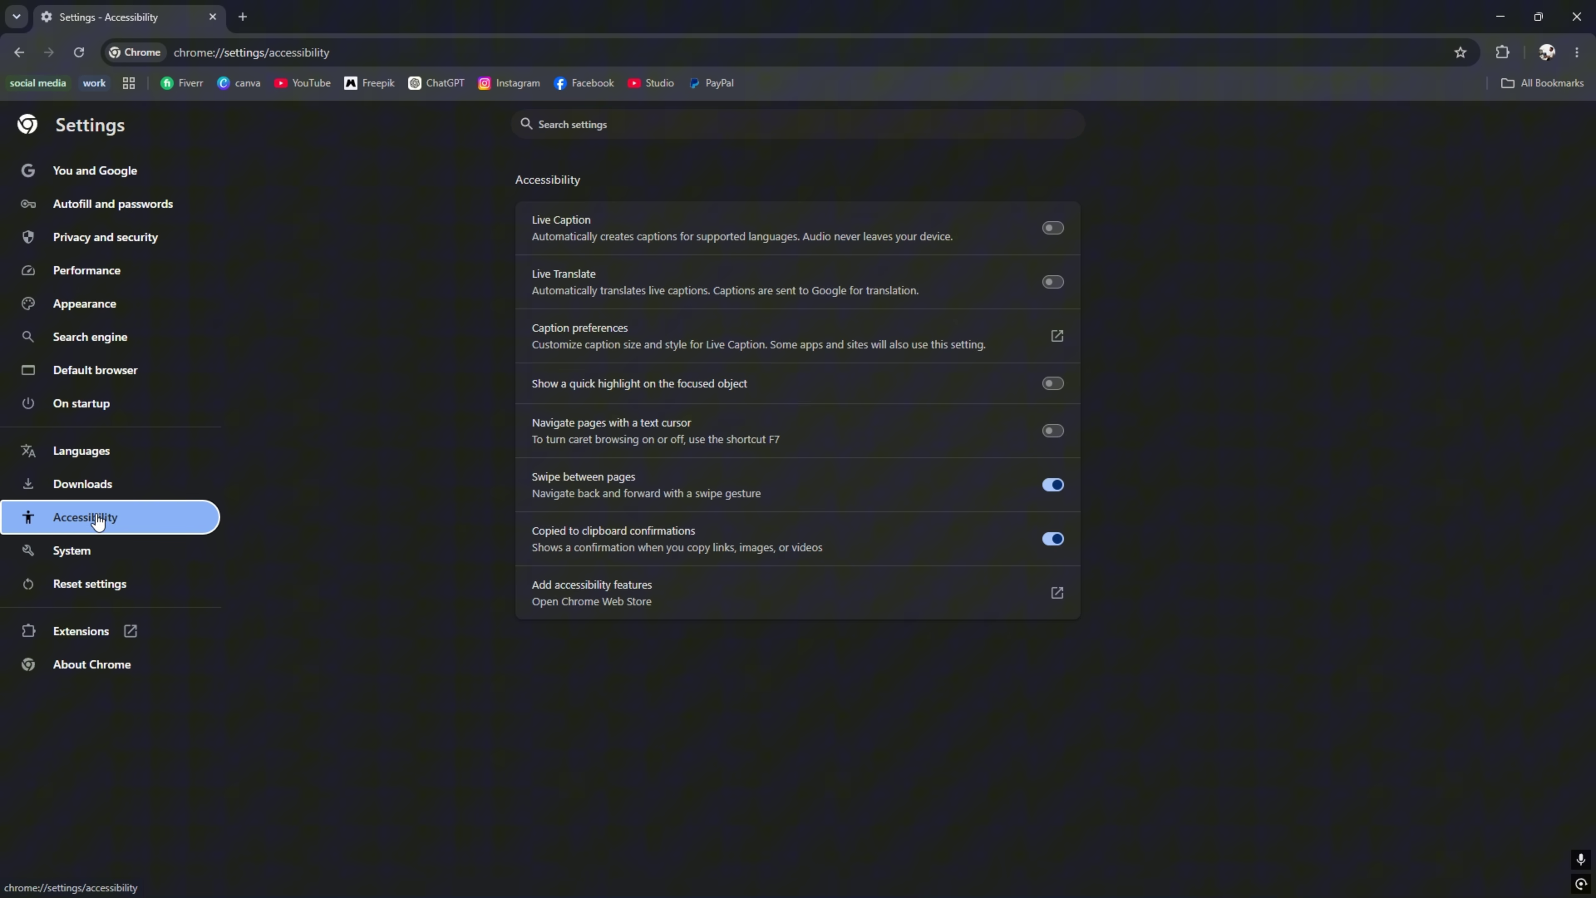
pyautogui.click(1040, 241)
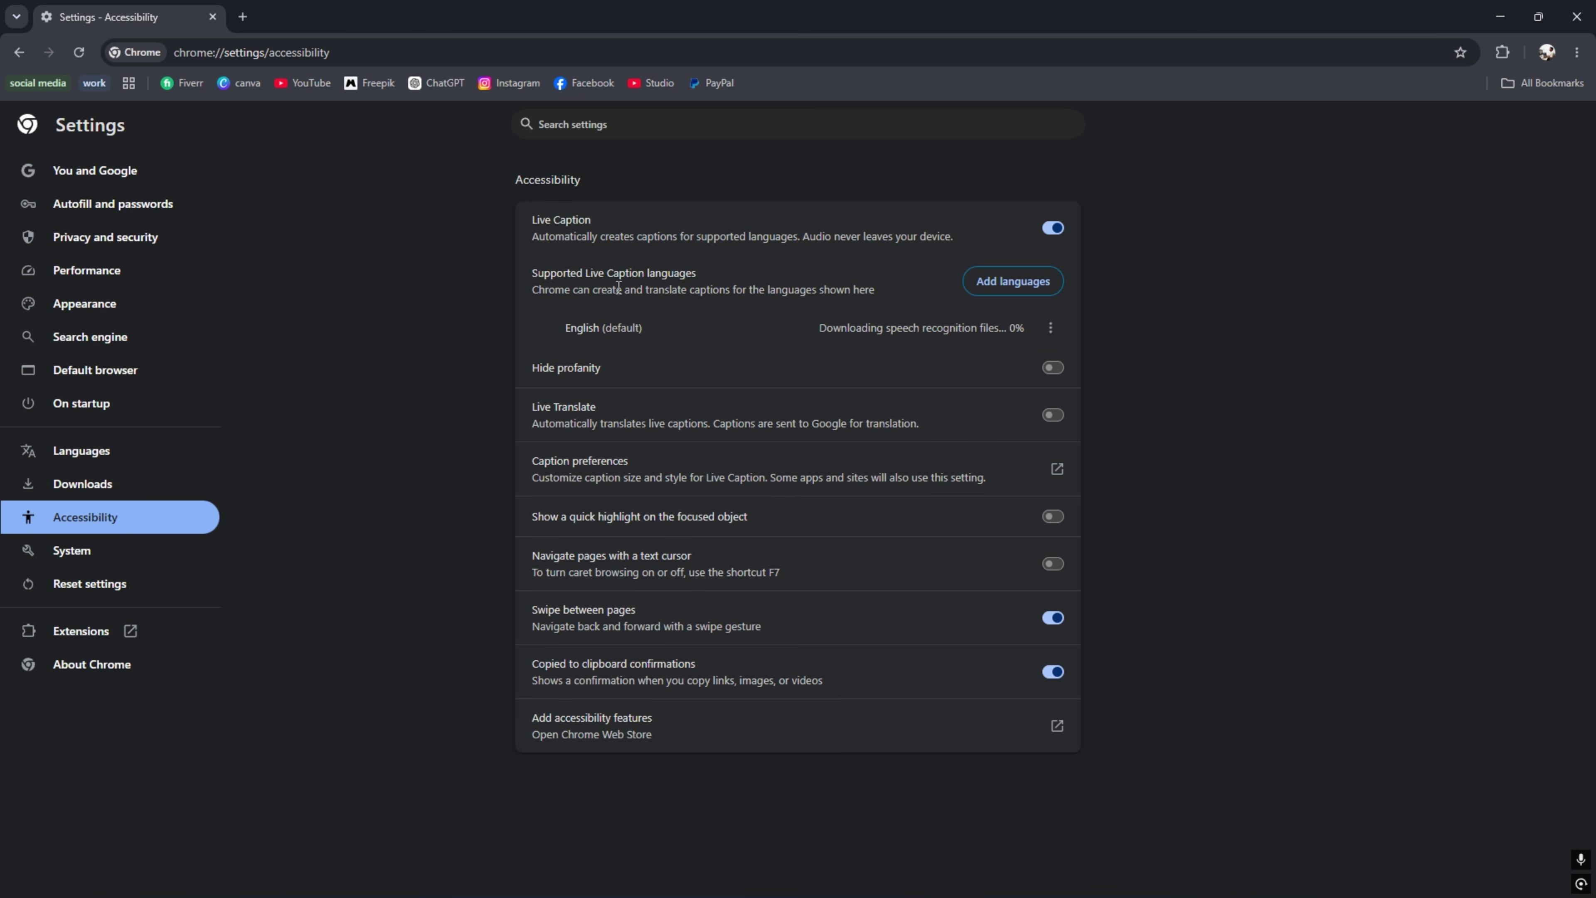
# Browse the languages that can be added to Live Caption without adding any, dismissing the NVIDIA notification.
pyautogui.click(1007, 289)
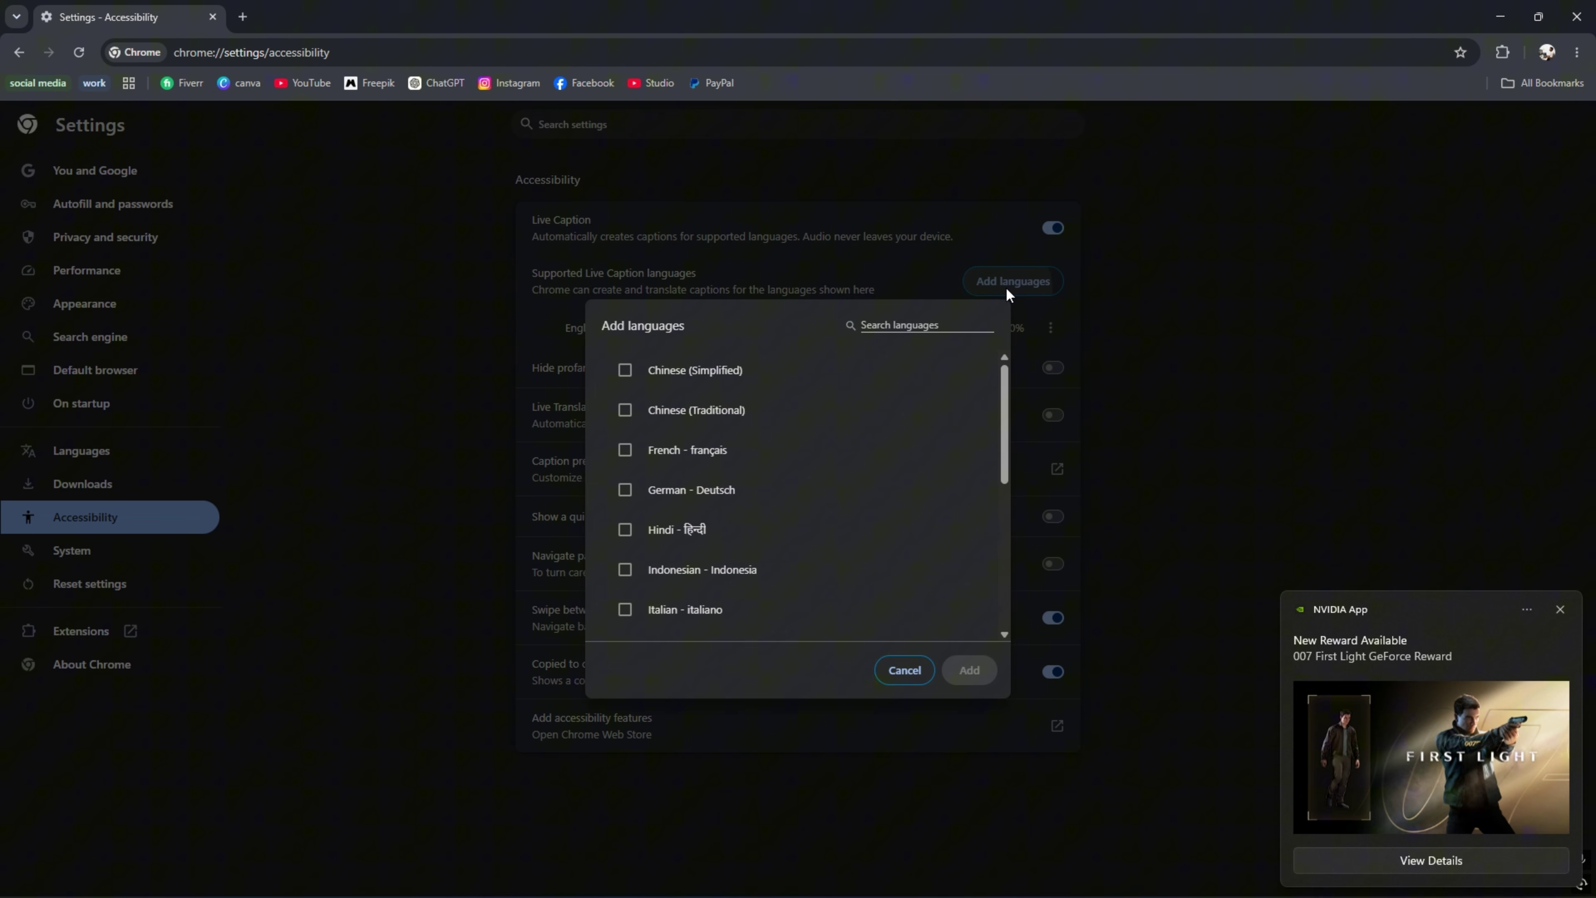
pyautogui.click(1560, 611)
pyautogui.scroll(-5, 661, 383)
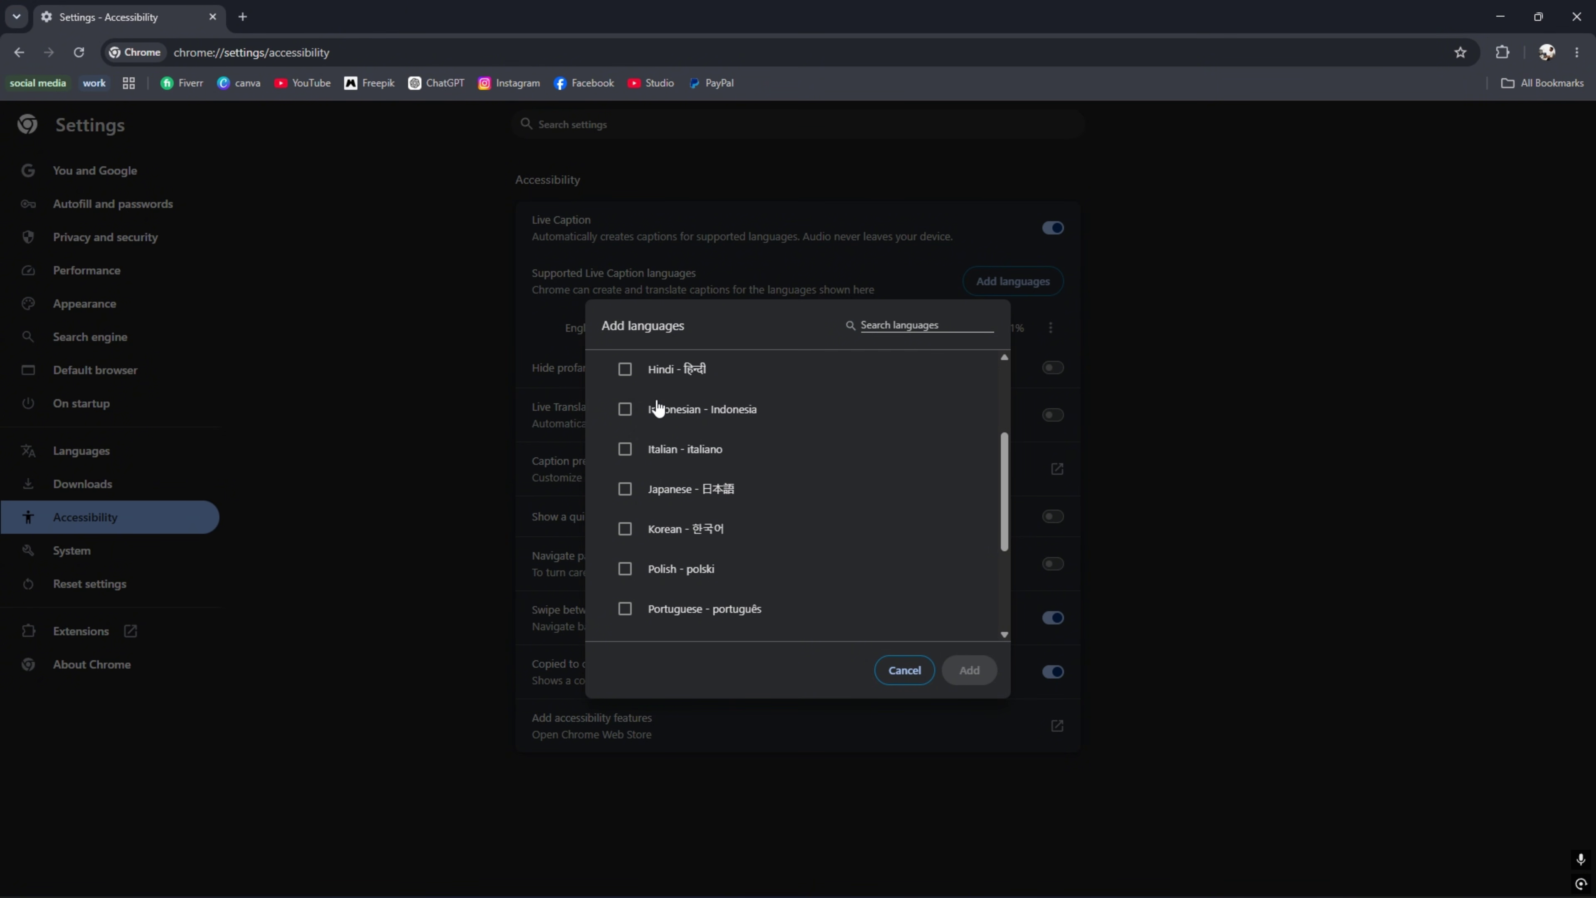
pyautogui.press('Escape')
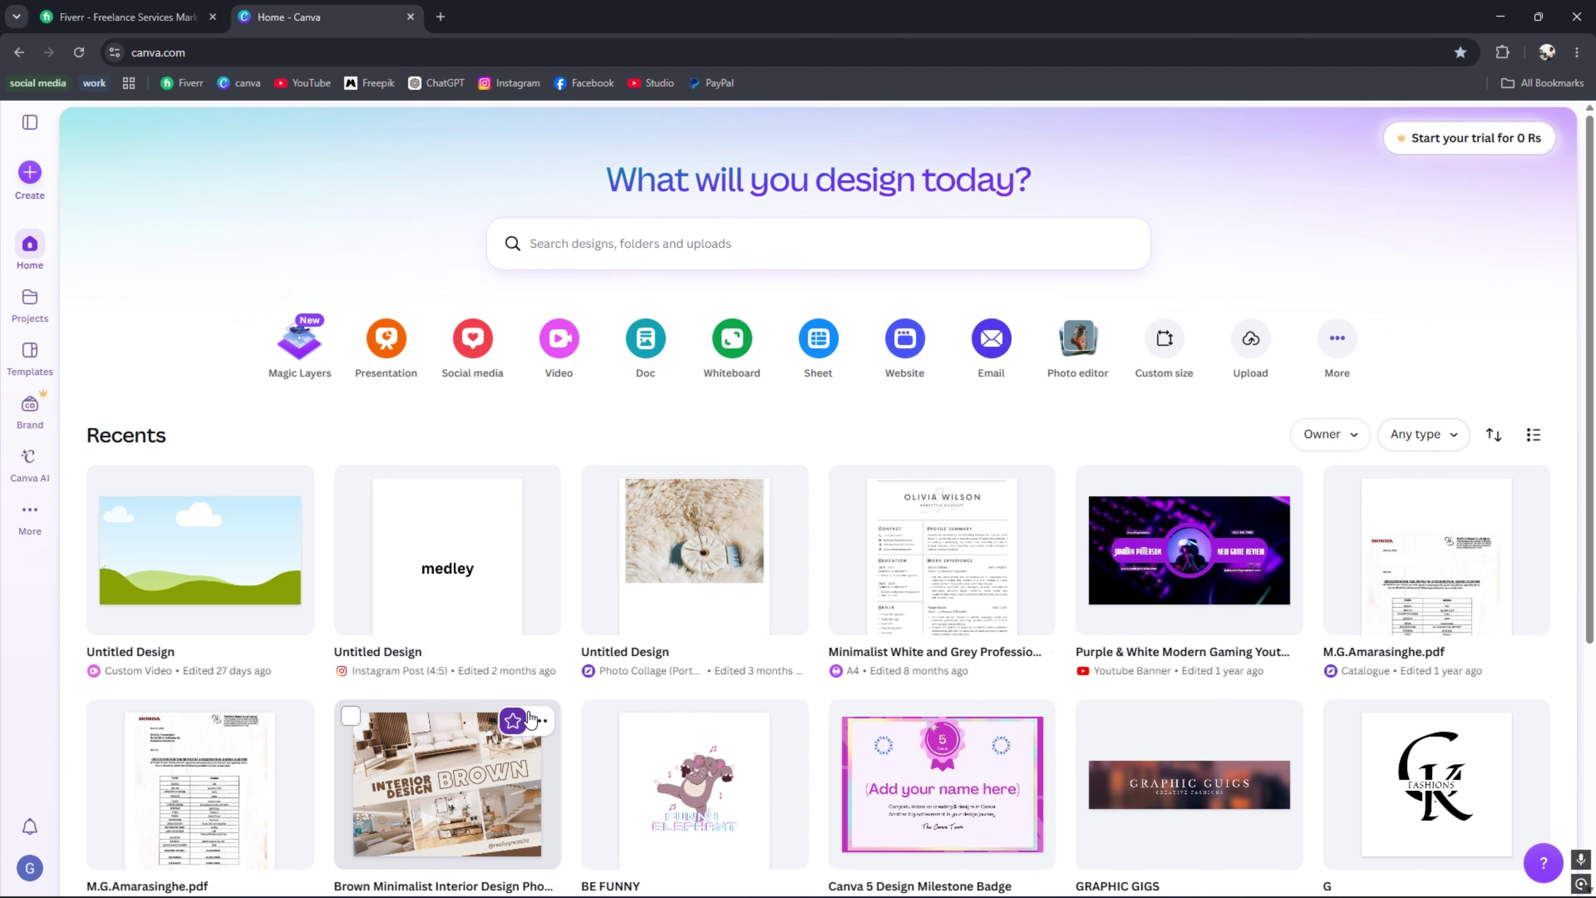
# Pin the Canva tab and launch Chrome again from the desktop.
pyautogui.rightClick(339, 22)
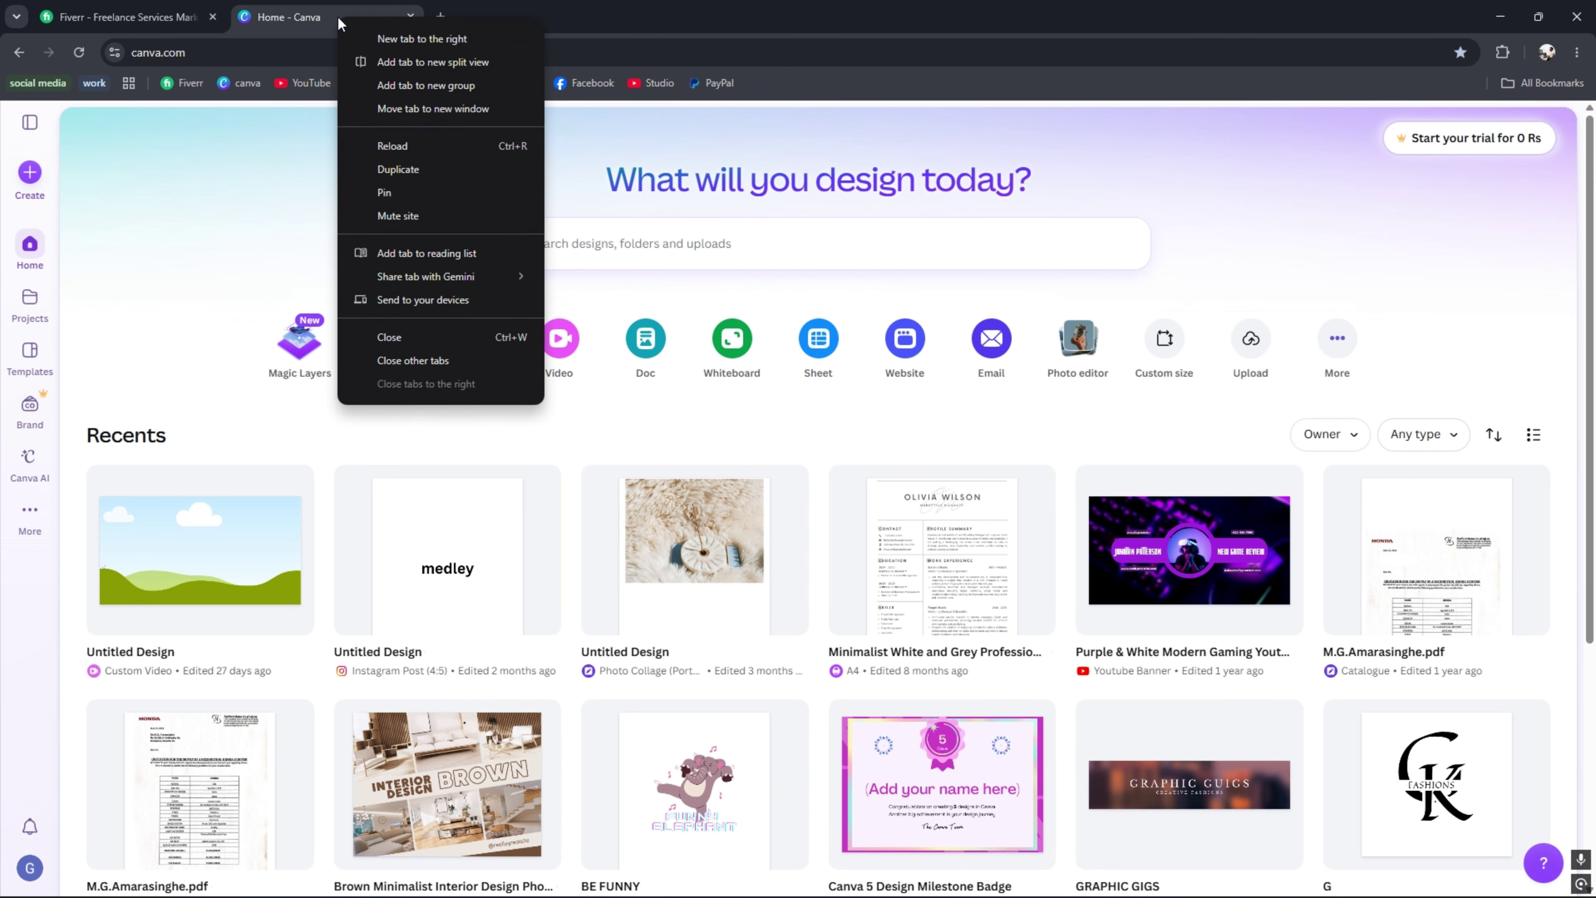
pyautogui.click(400, 195)
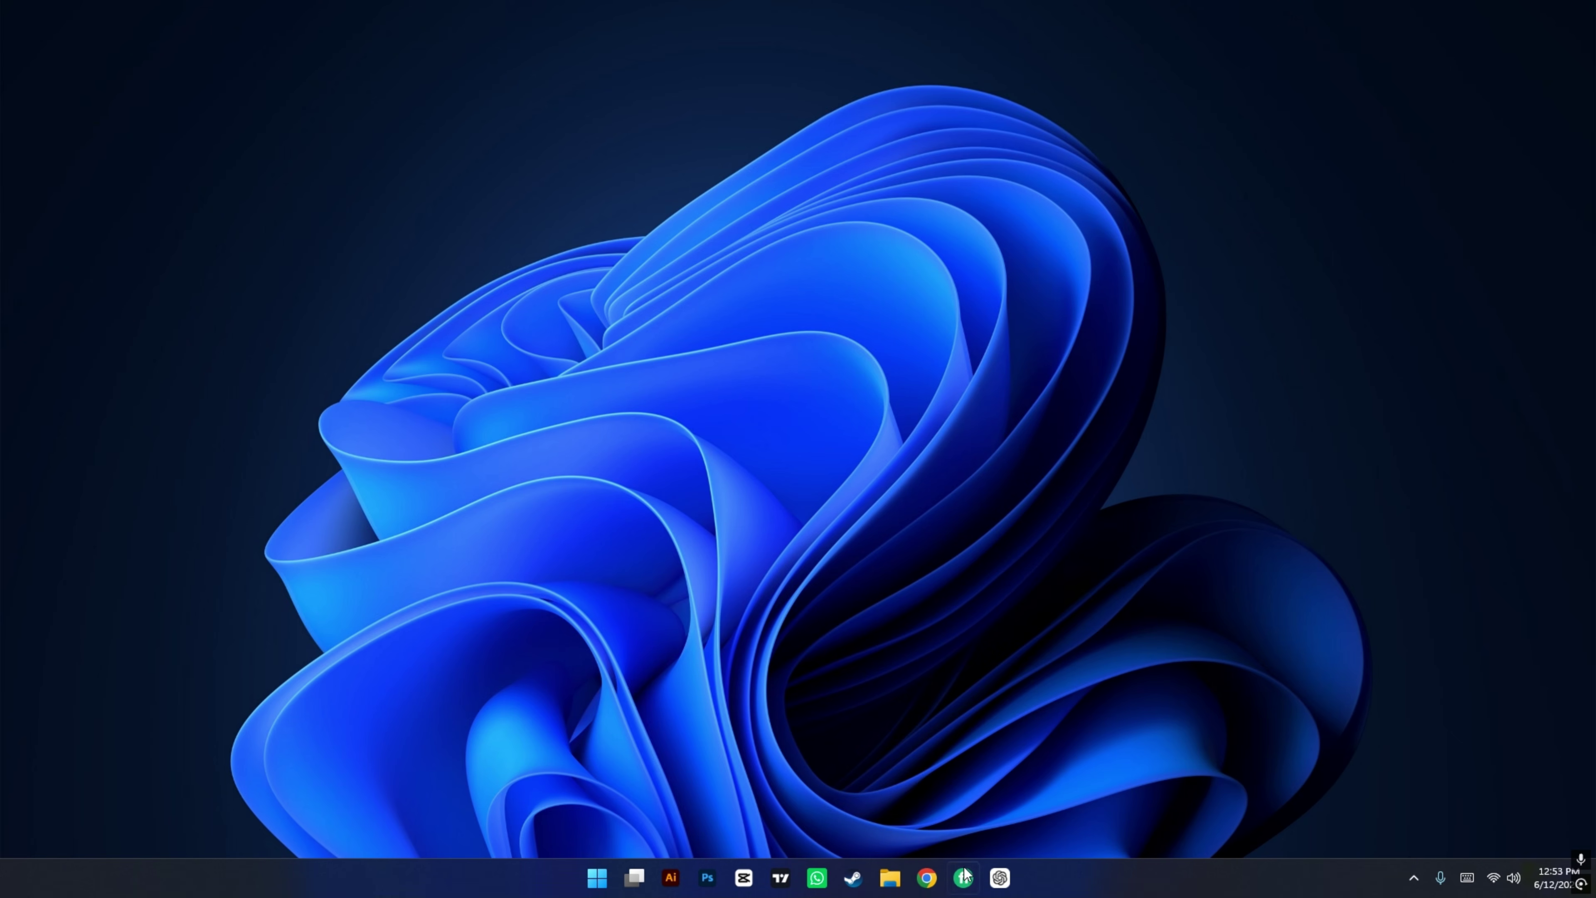
pyautogui.click(936, 872)
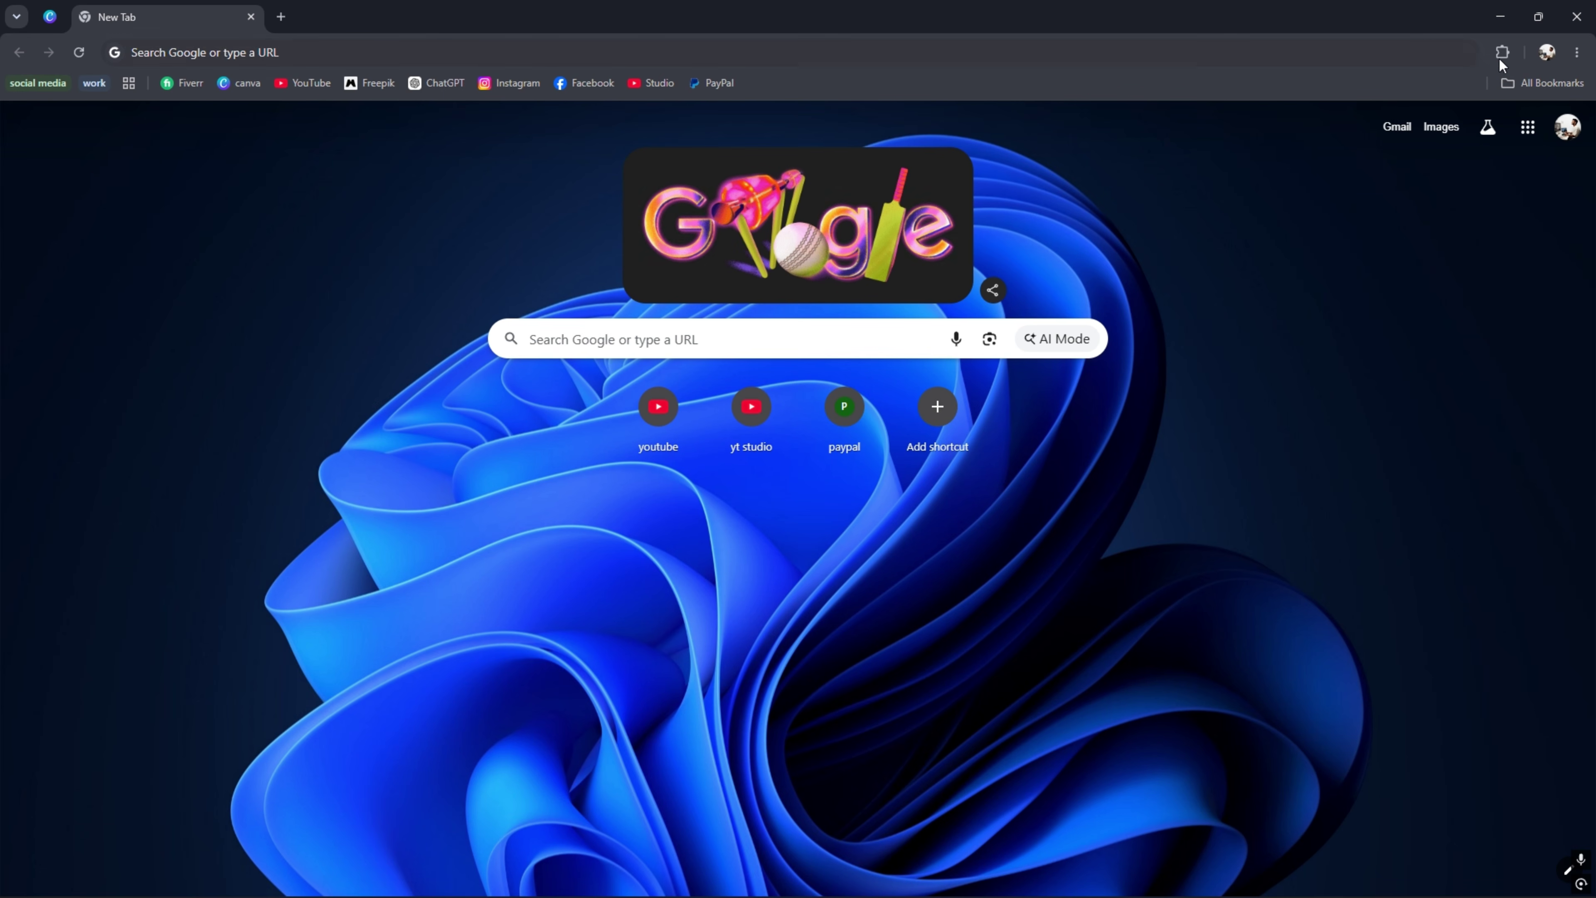
# Add a new Chrome profile without signing in, choosing the third blue theme colour and naming it tech.
pyautogui.click(1547, 52)
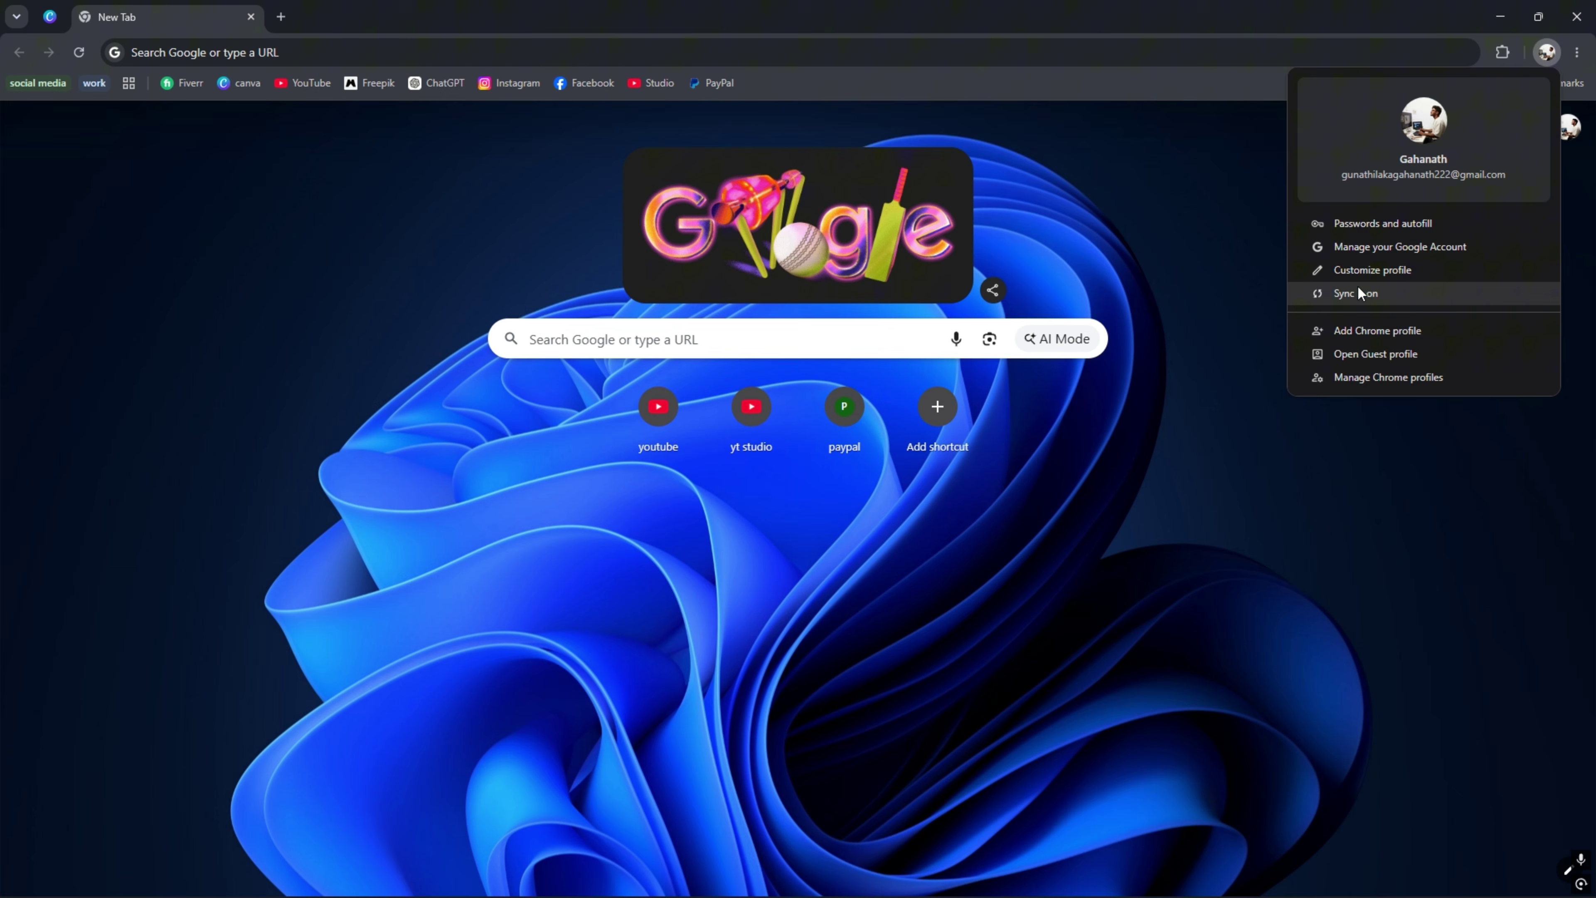
pyautogui.click(1359, 327)
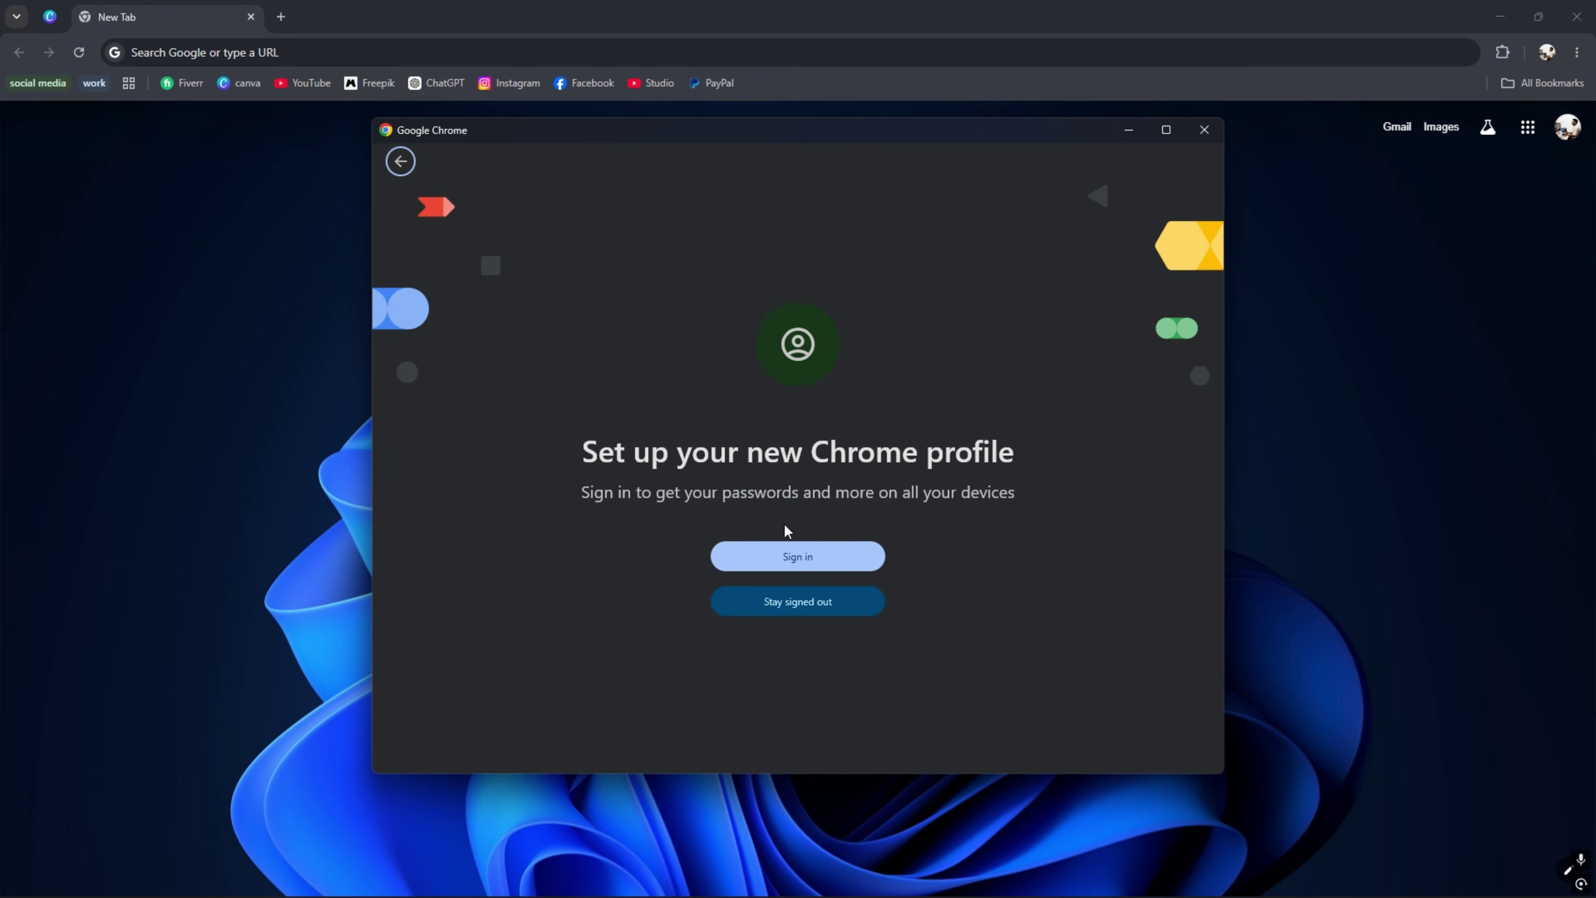
pyautogui.click(762, 616)
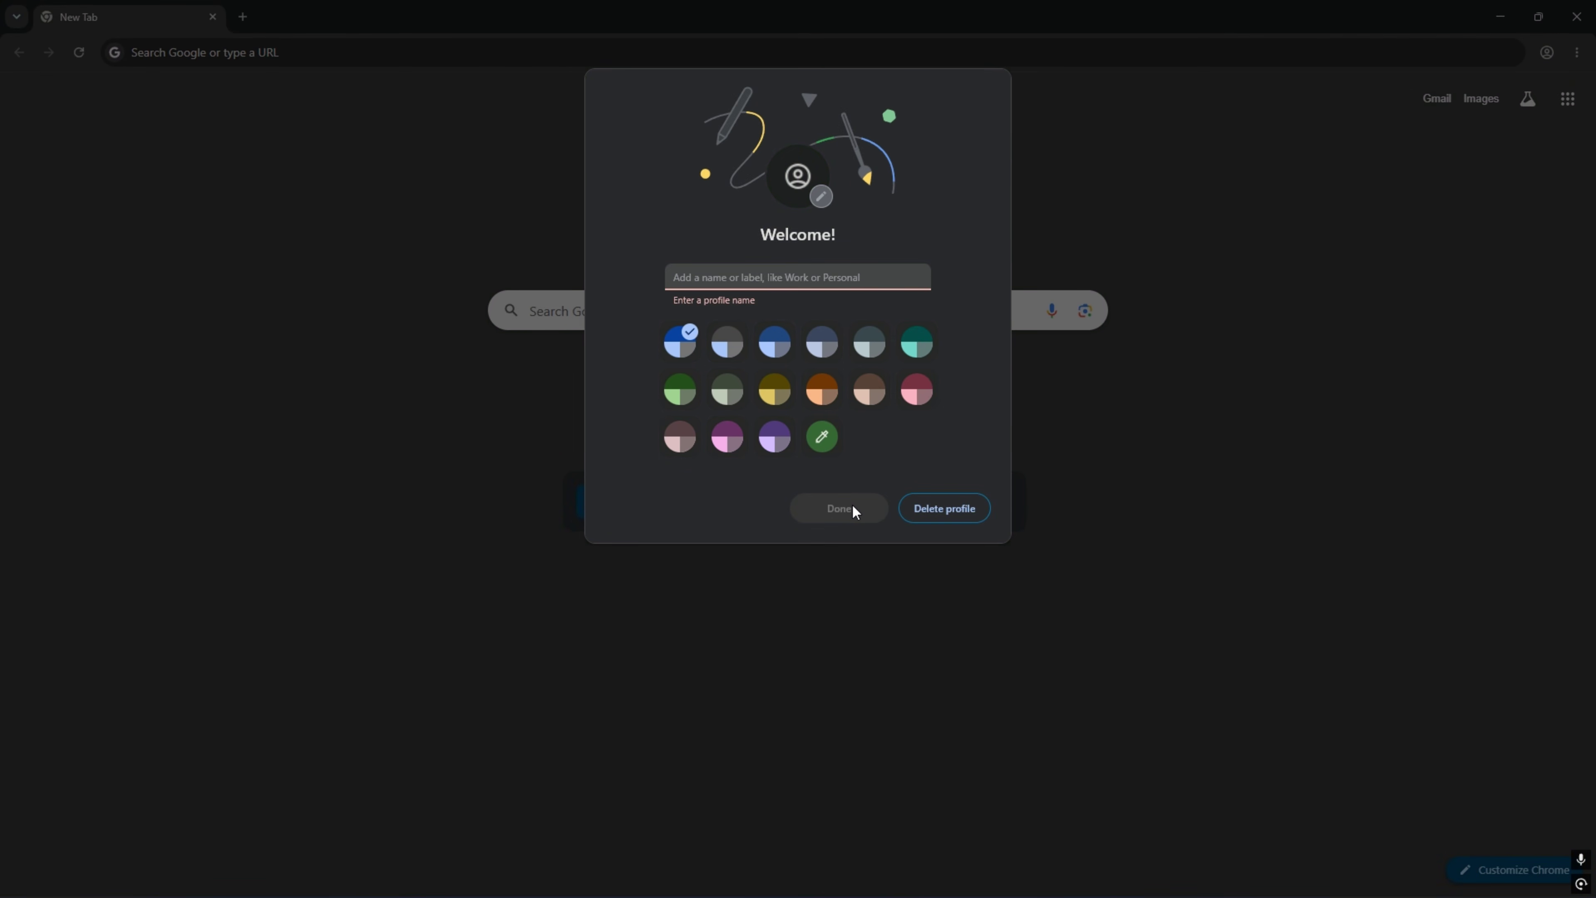
pyautogui.click(778, 349)
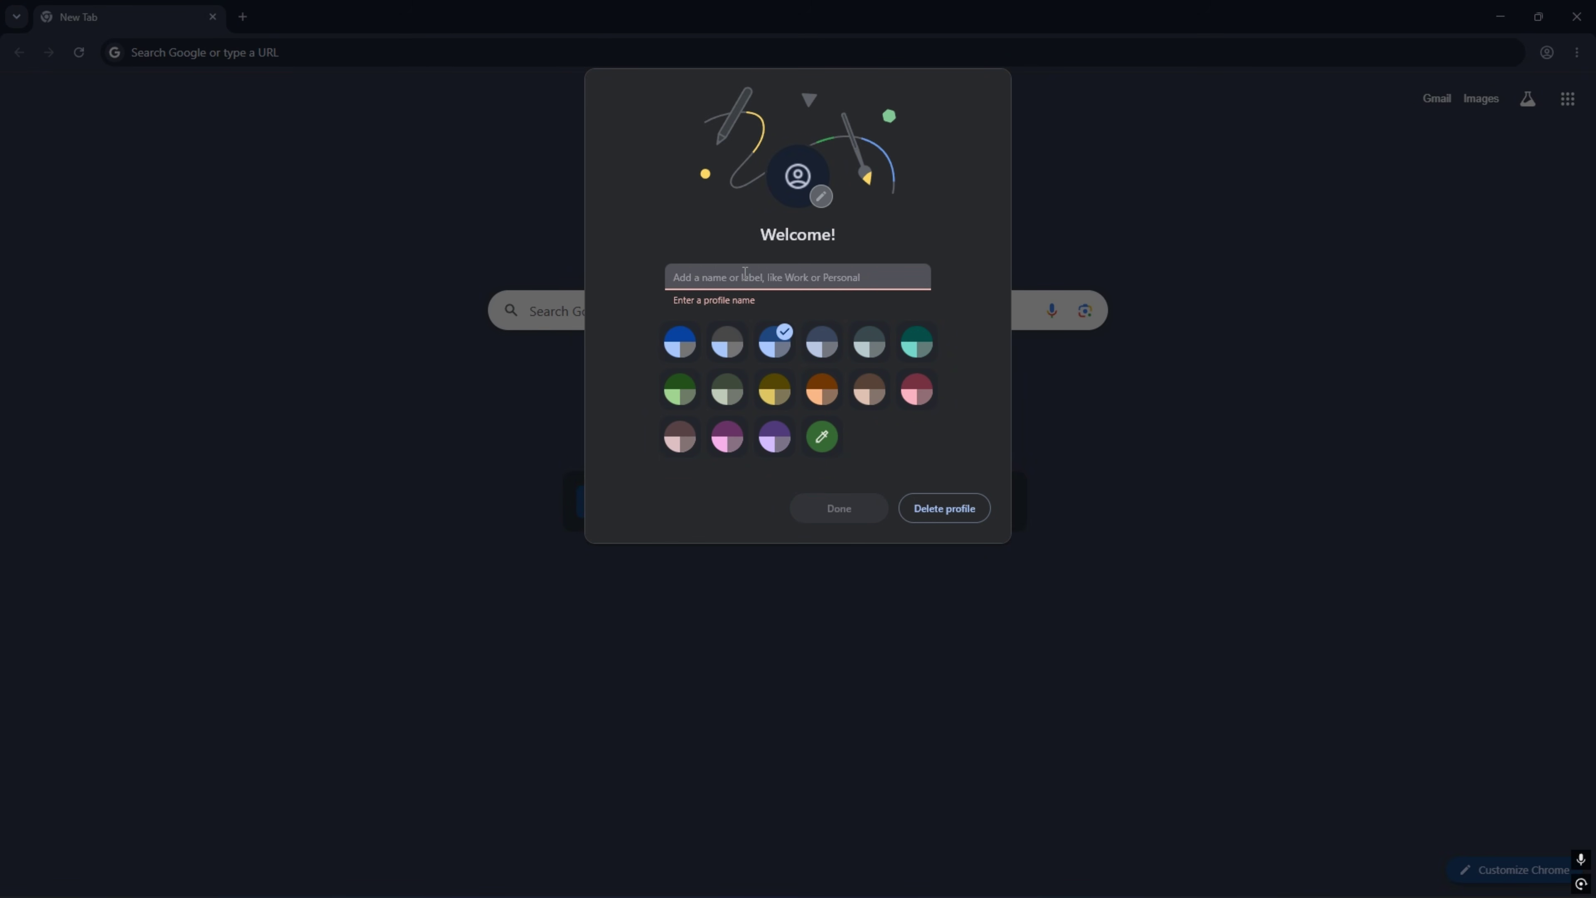
pyautogui.click(745, 272)
pyautogui.write('techc')
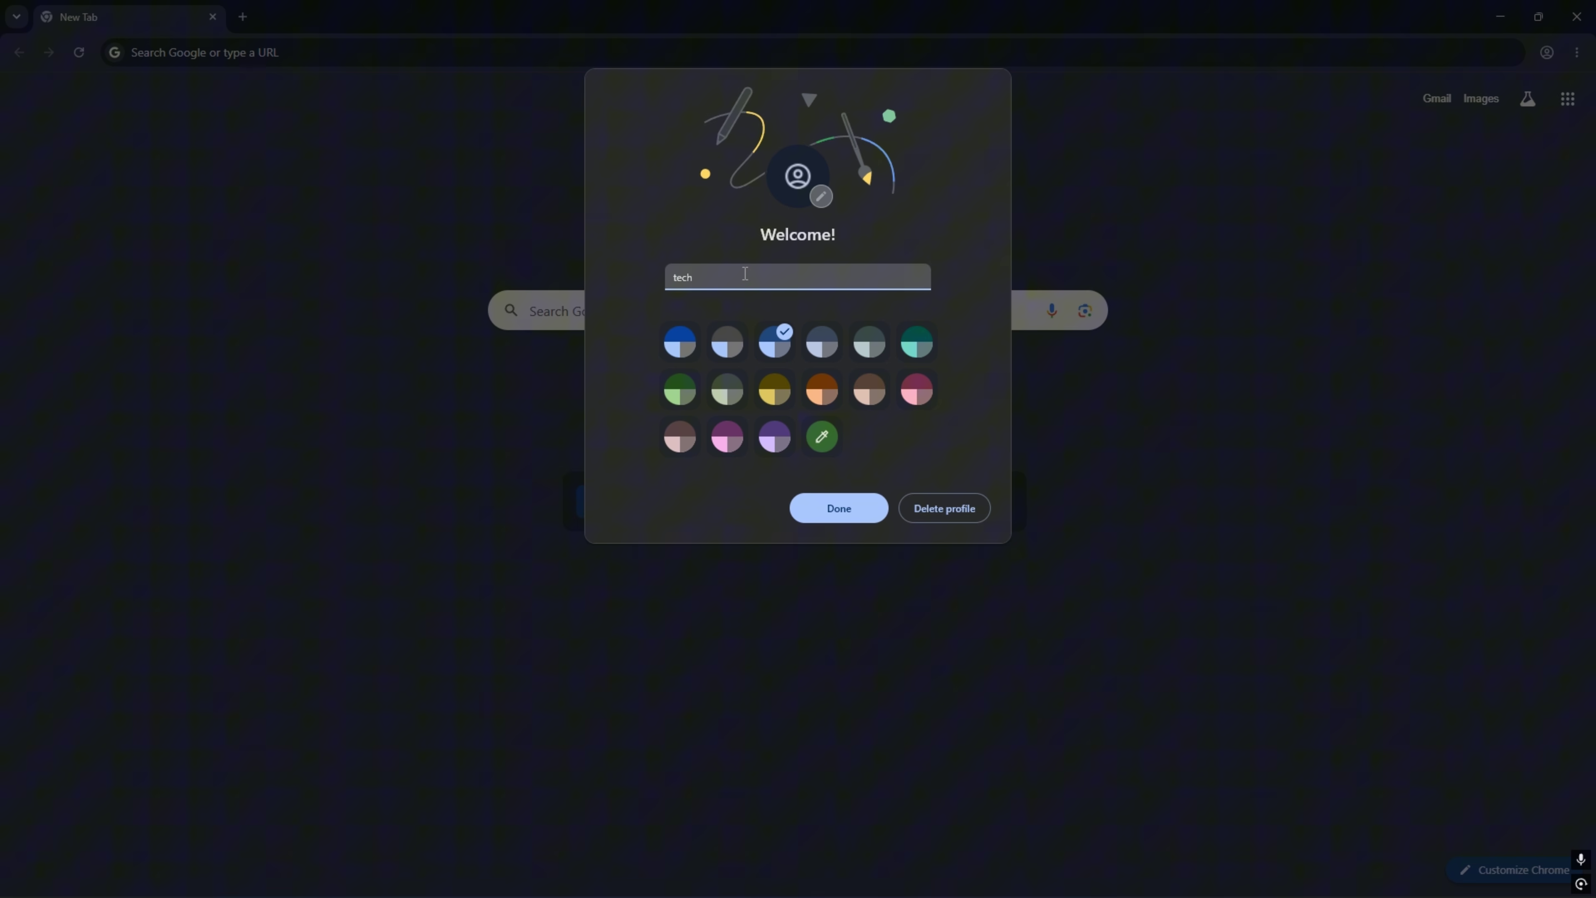
pyautogui.click(842, 513)
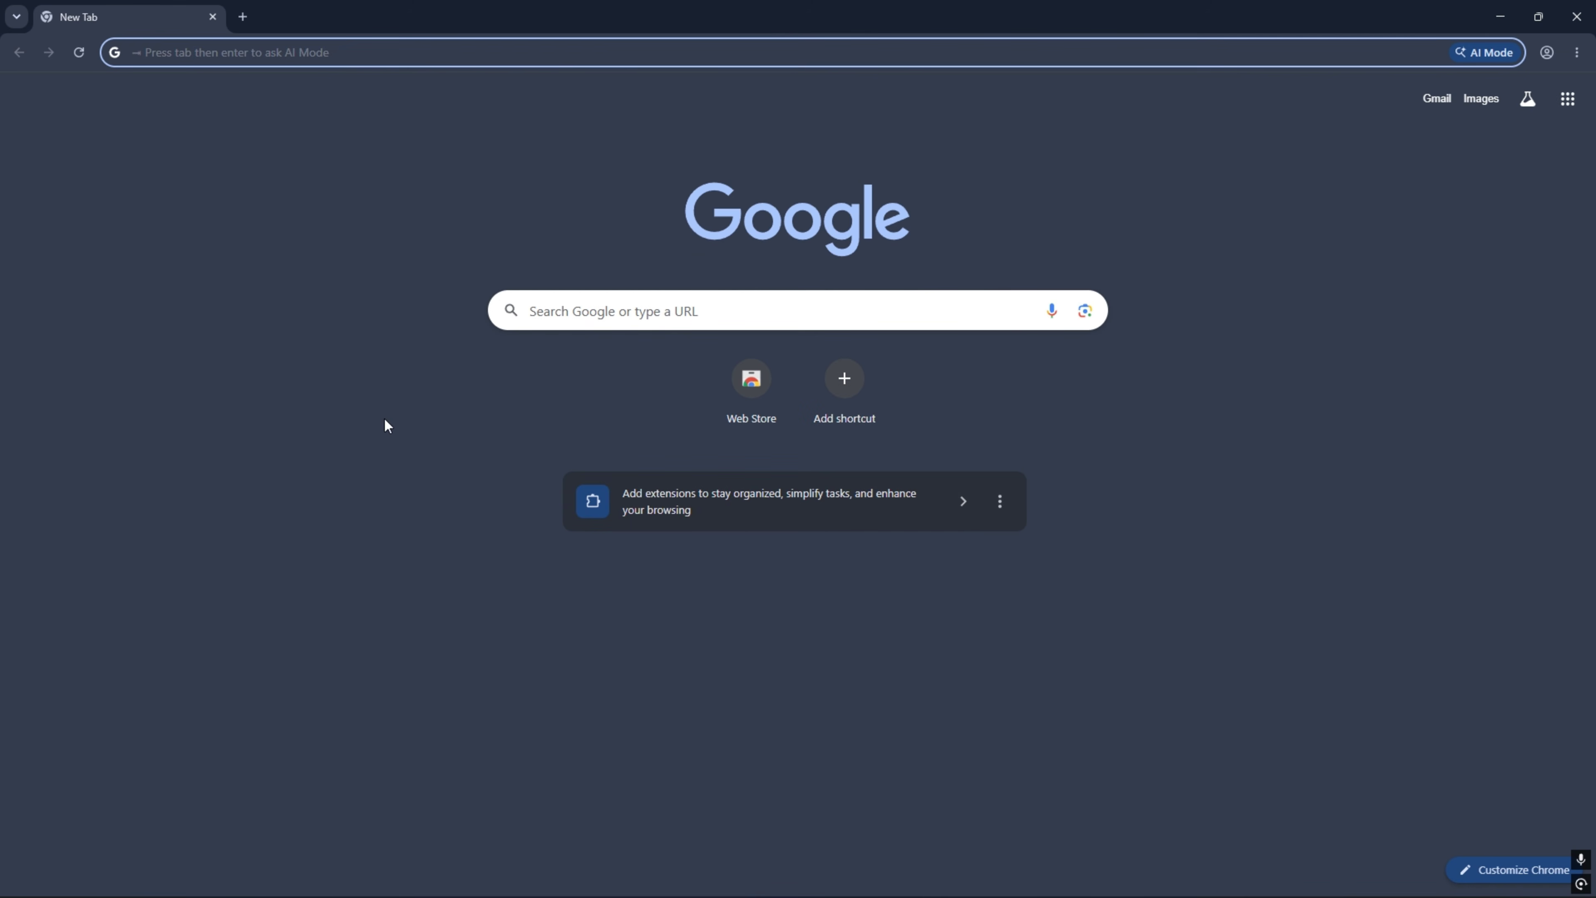
pyautogui.click(558, 307)
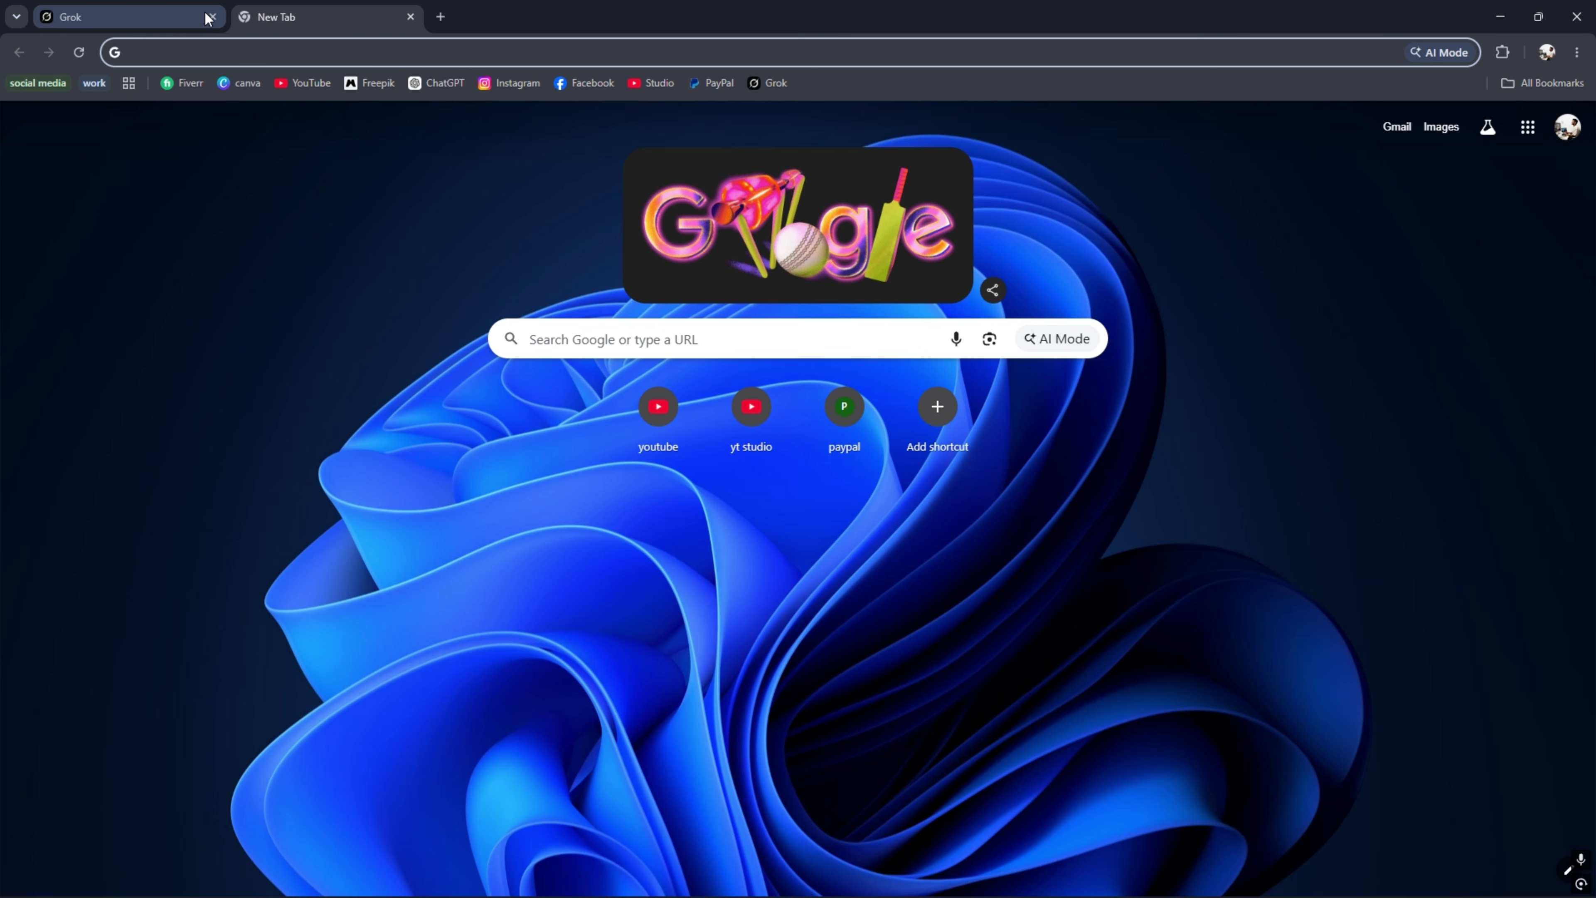
# Close the Grok tab and restore it as the most recently closed tab.
pyautogui.click(210, 16)
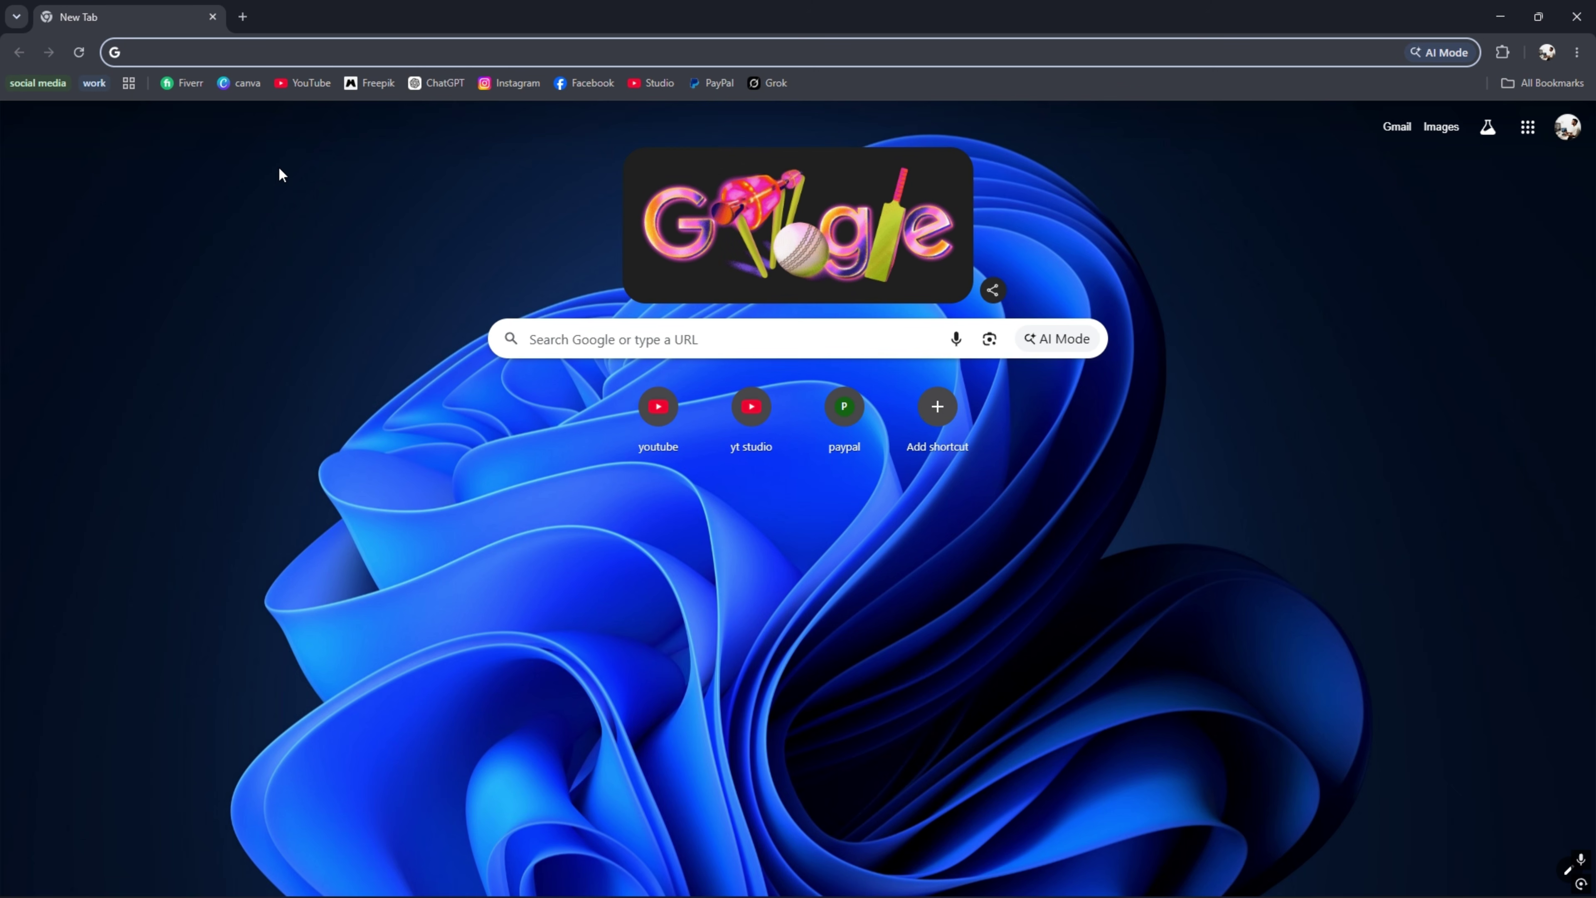
pyautogui.hotkey('ctrl', 'shift', 't')
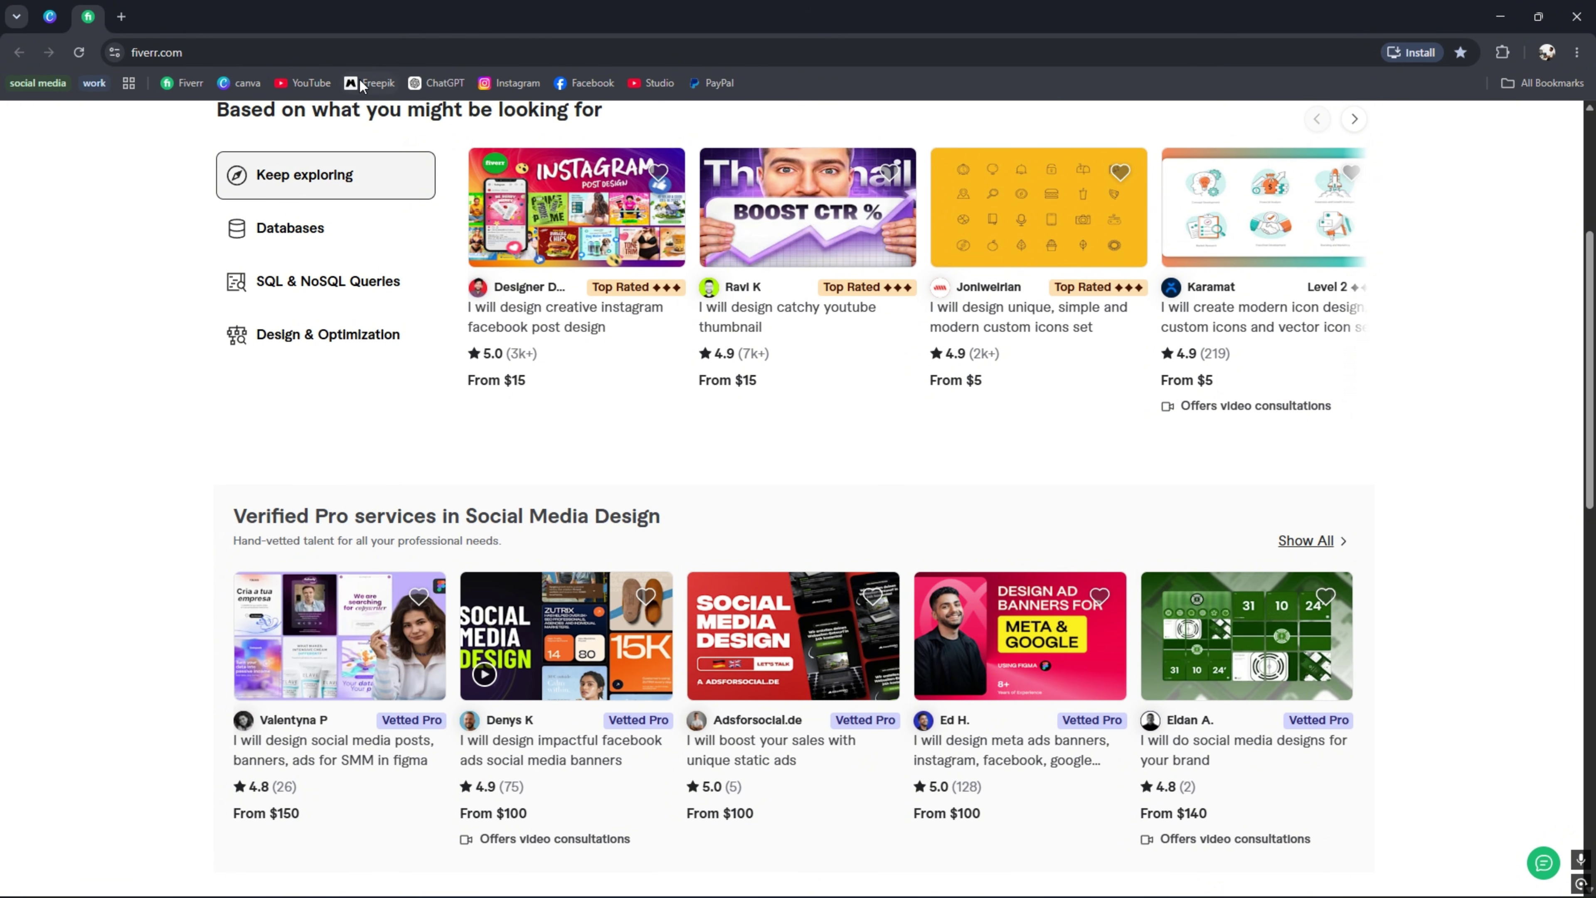
# Install the Fiverr website as an app.
pyautogui.click(1577, 54)
pyautogui.moveTo(1404, 535)
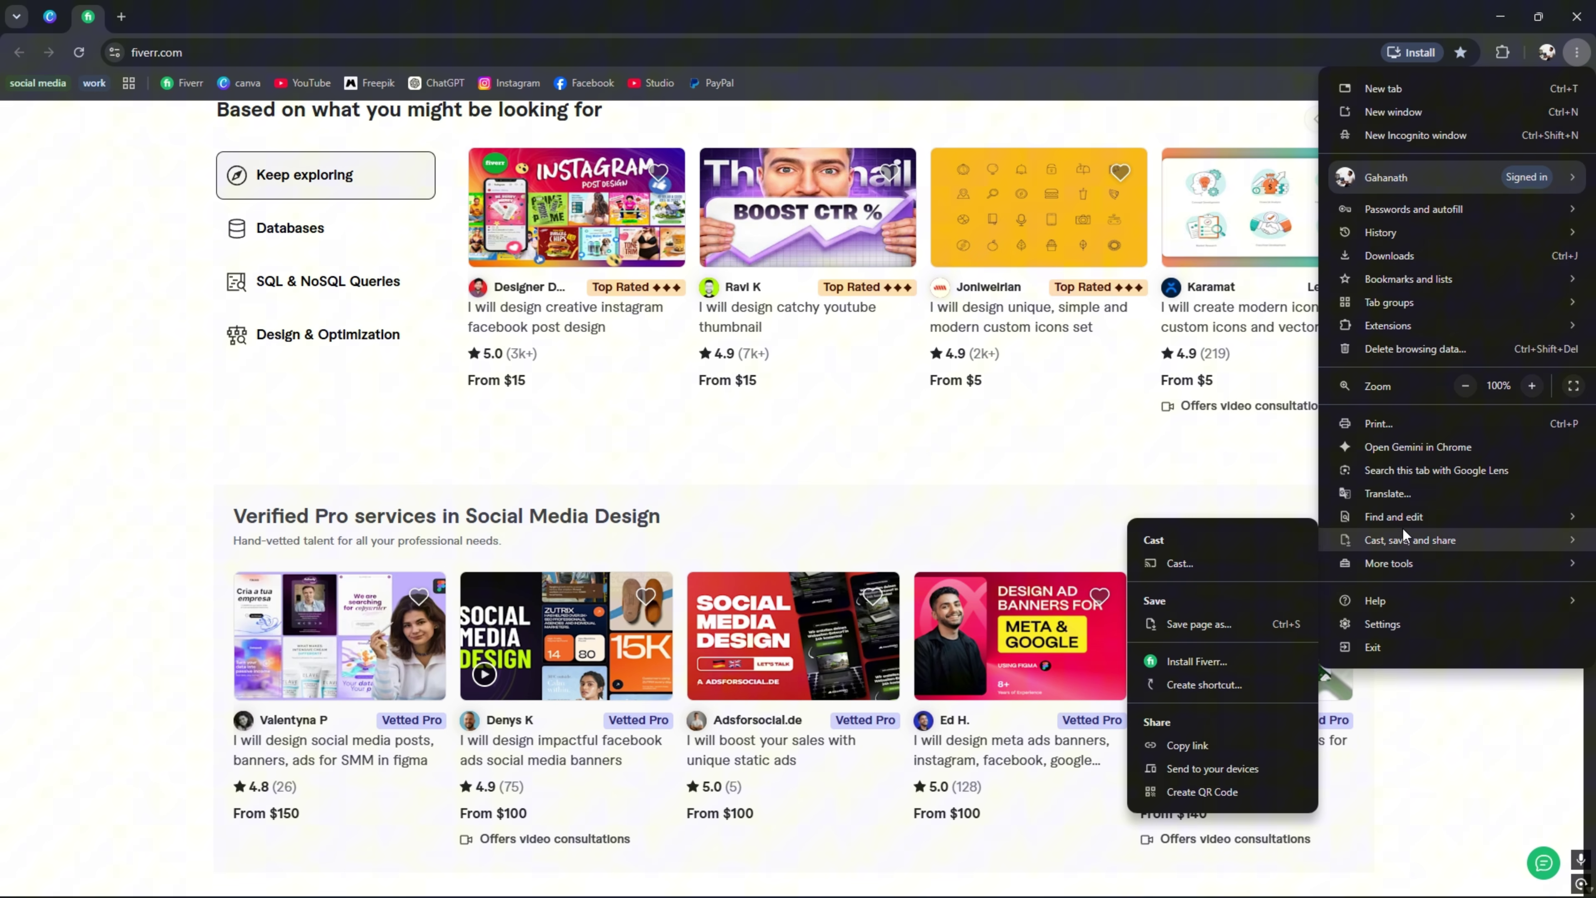
pyautogui.click(1197, 661)
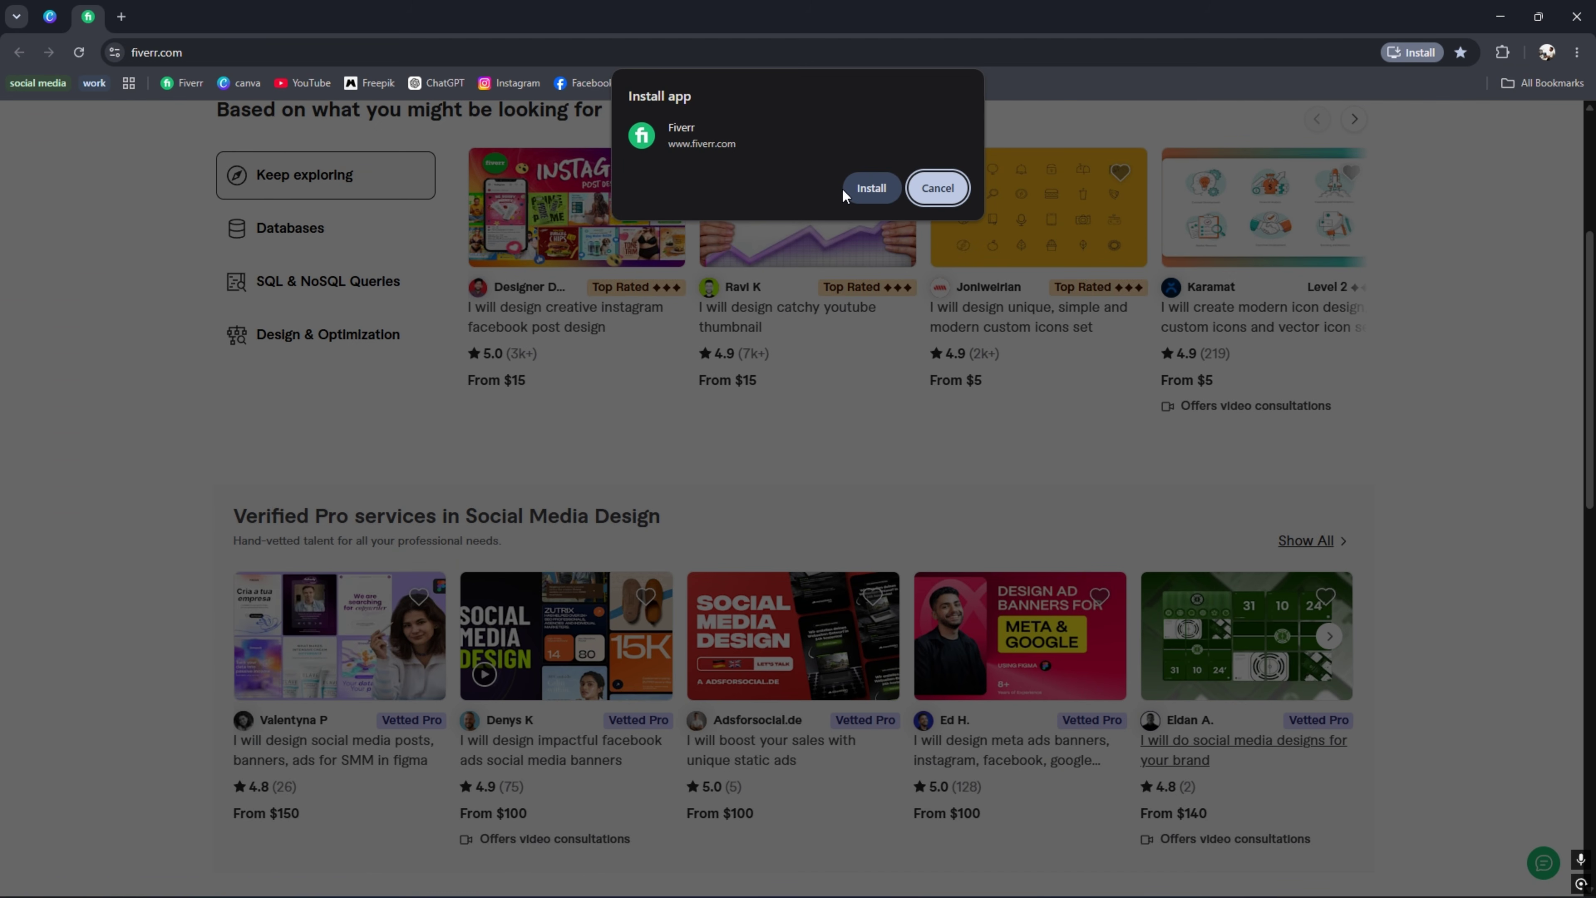
pyautogui.click(872, 188)
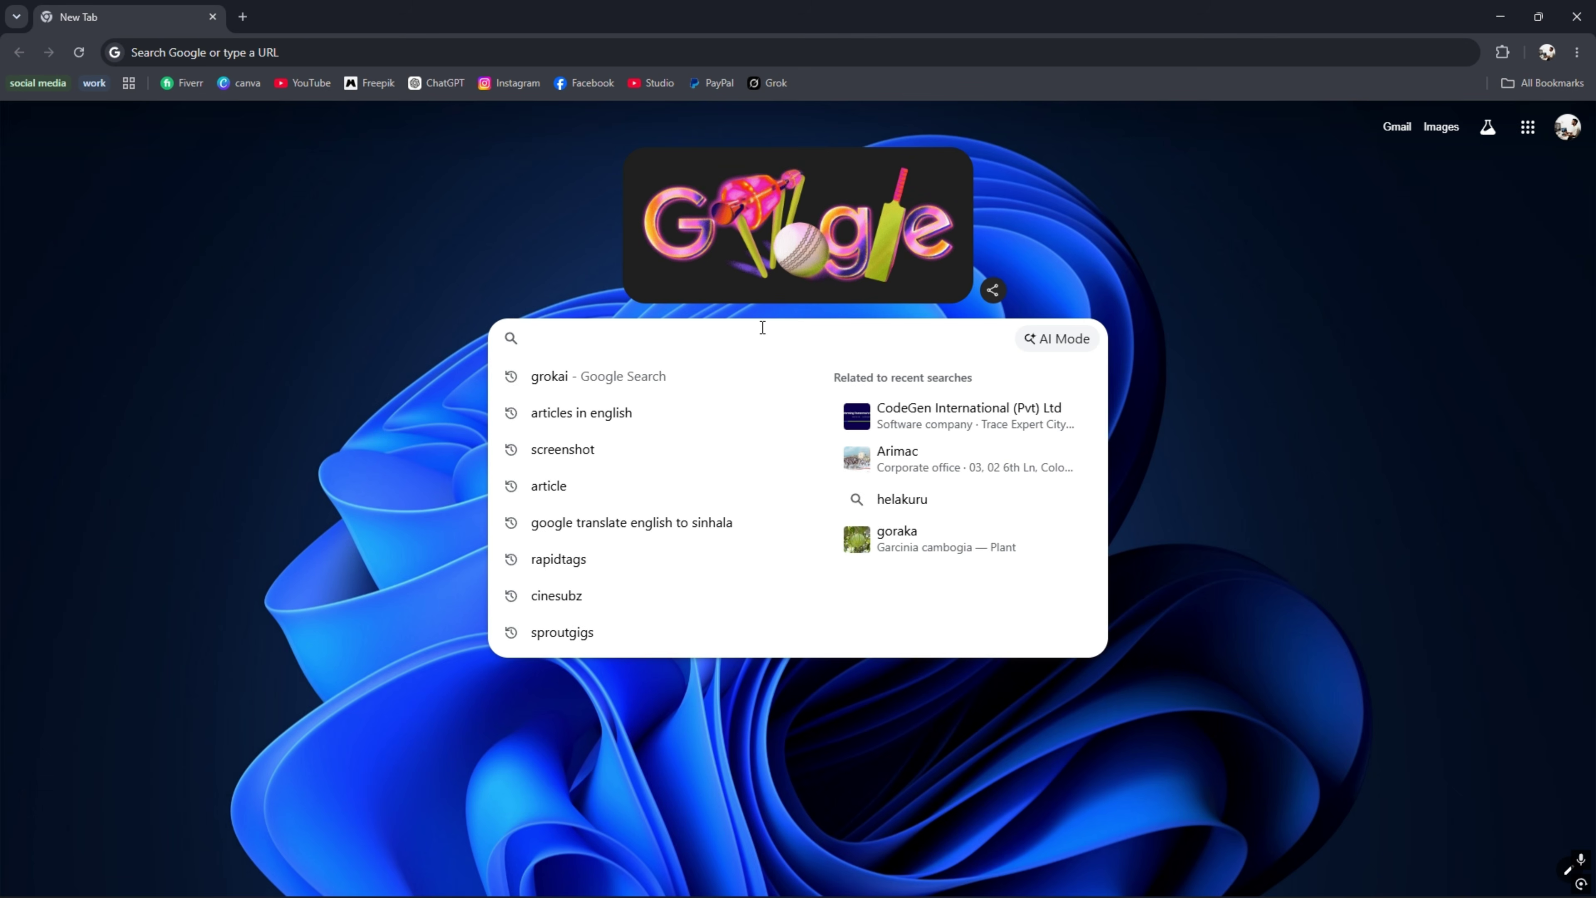
# Calculate 800*340 directly in the Google search box of the new tab.
pyautogui.write('8')
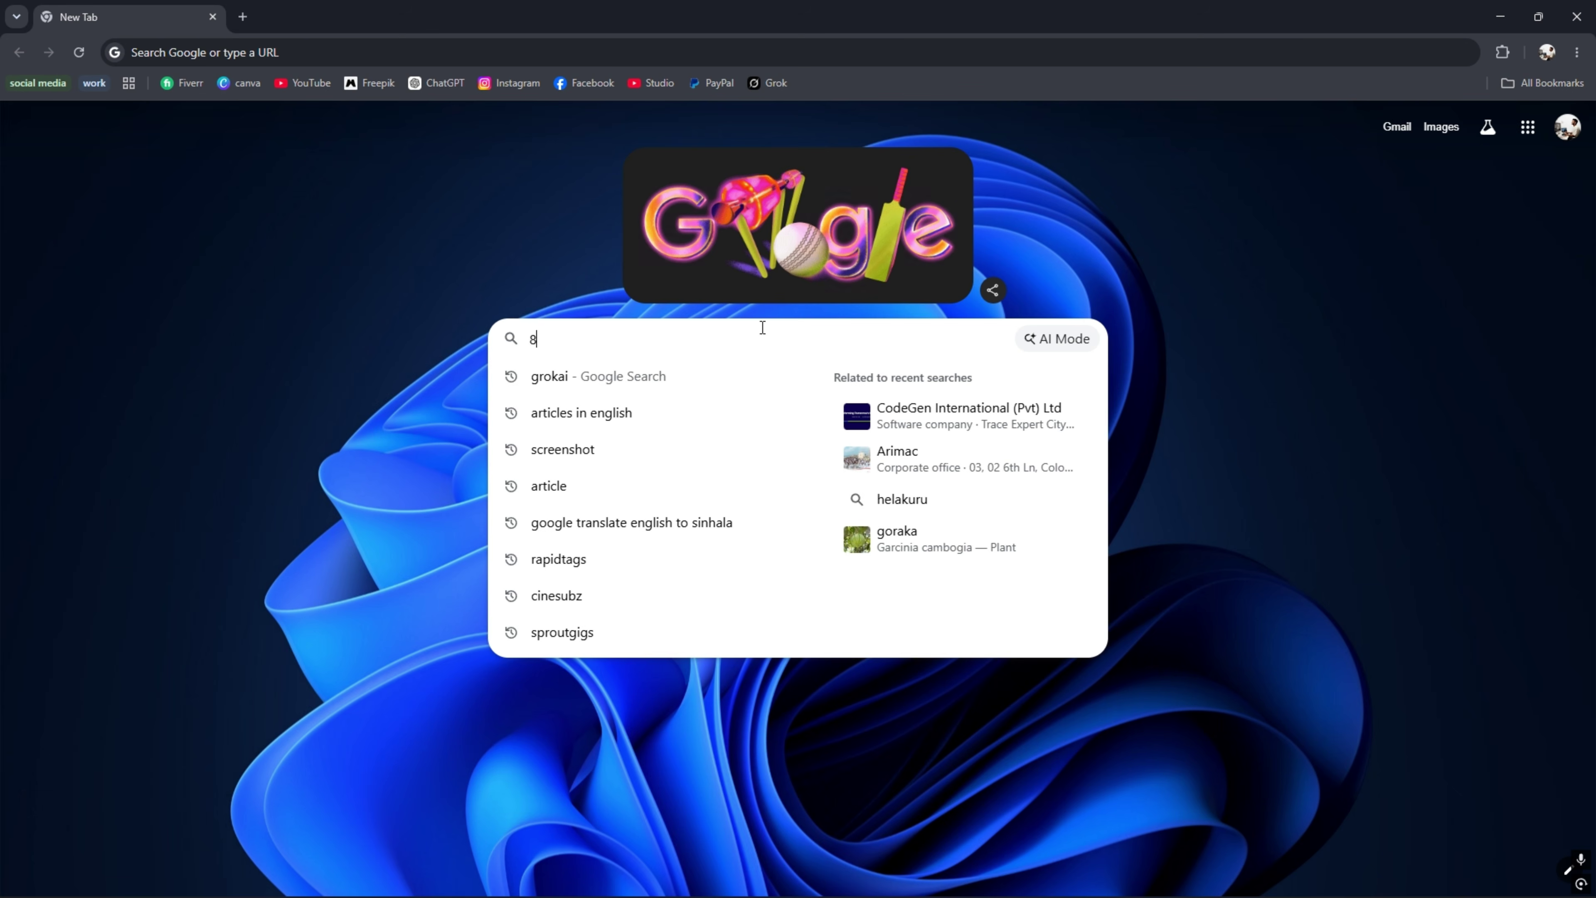
pyautogui.write('00*')
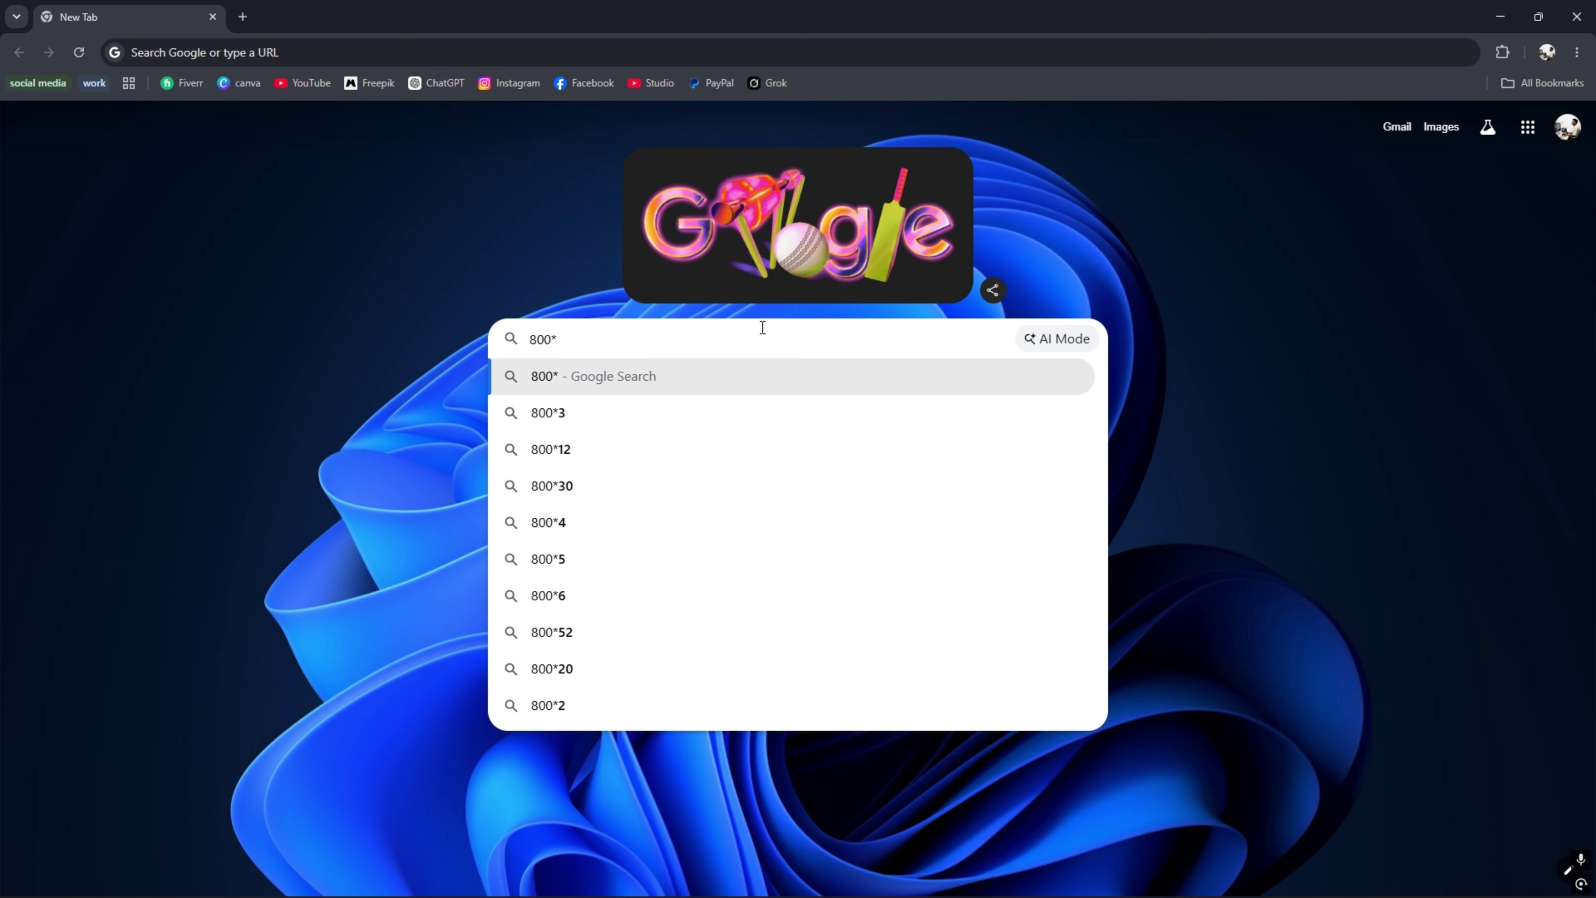
pyautogui.write('340')
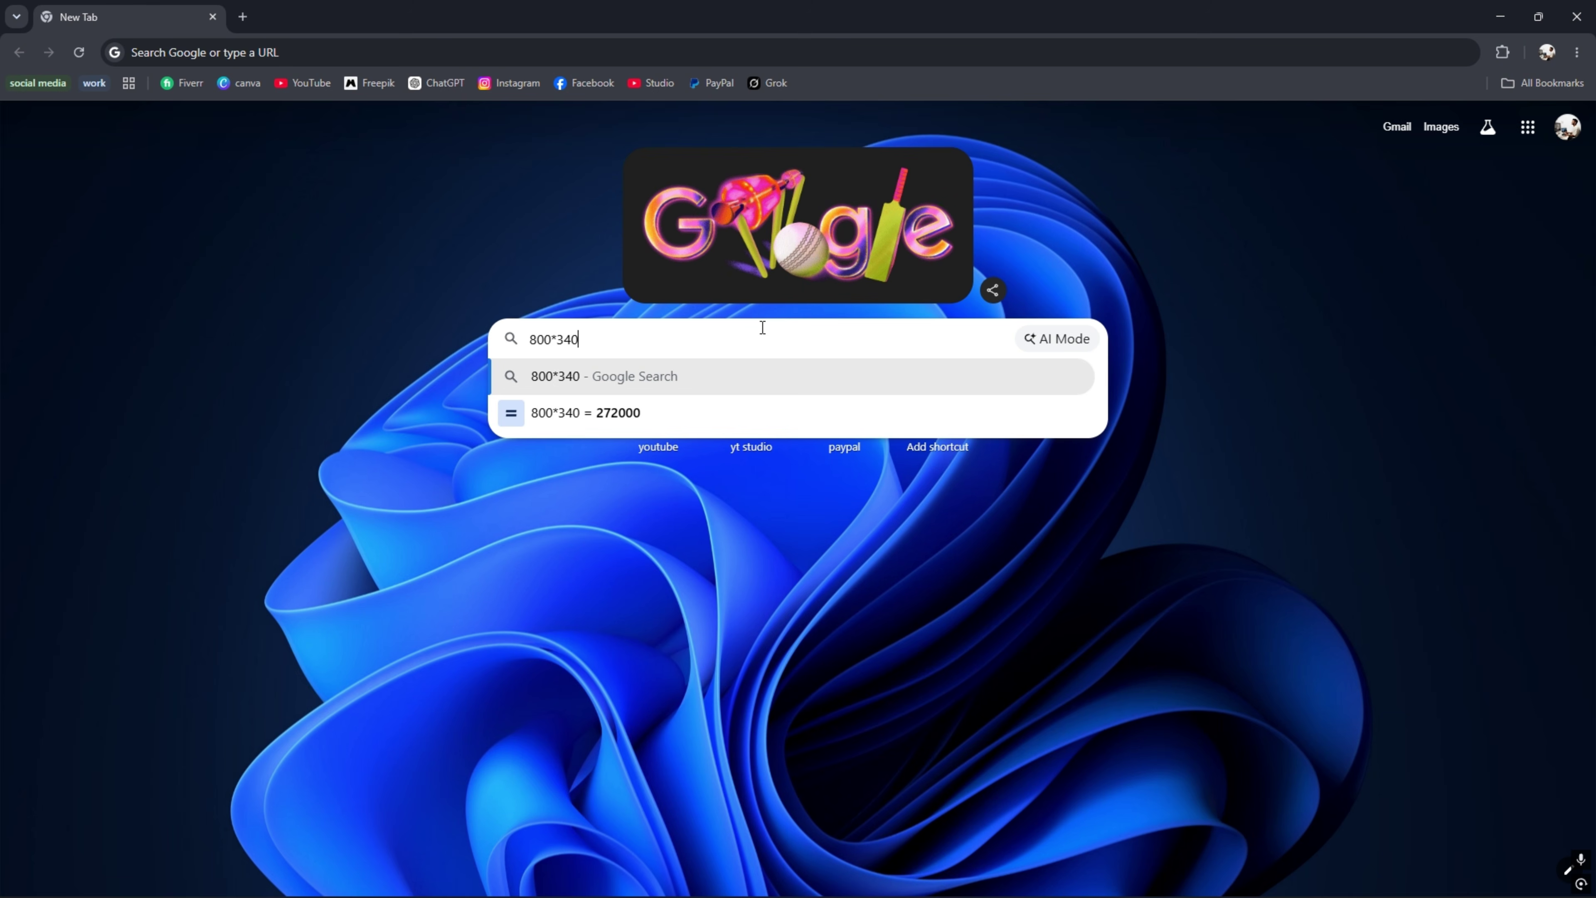
pyautogui.press('Return')
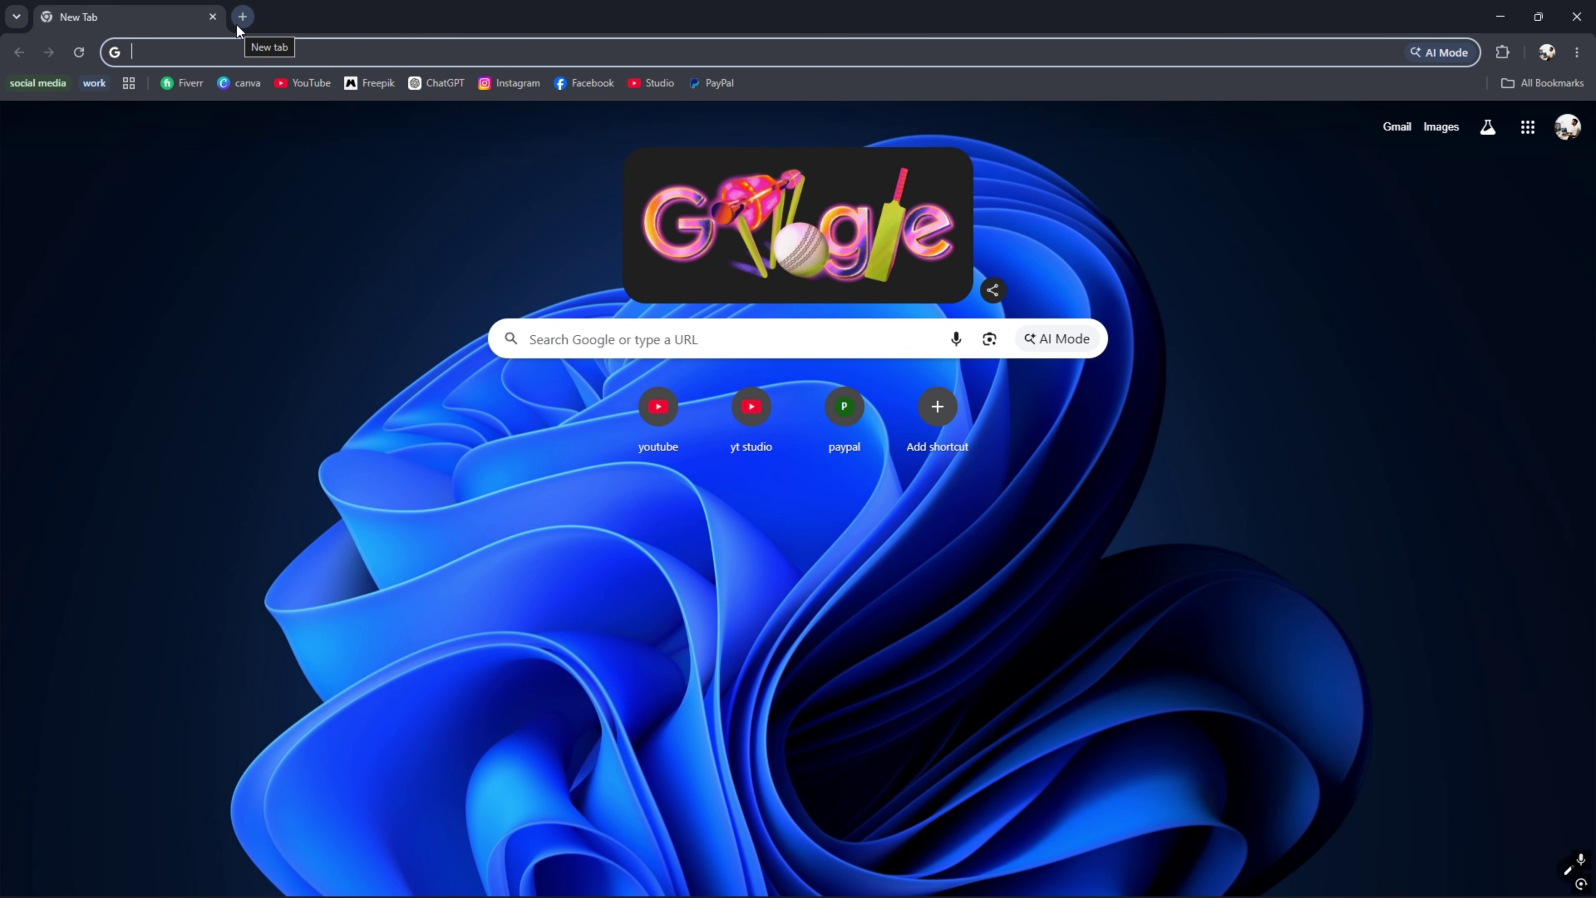
# Search Google for grokai and open the Grok website, grok.com, from the results.
pyautogui.click(207, 57)
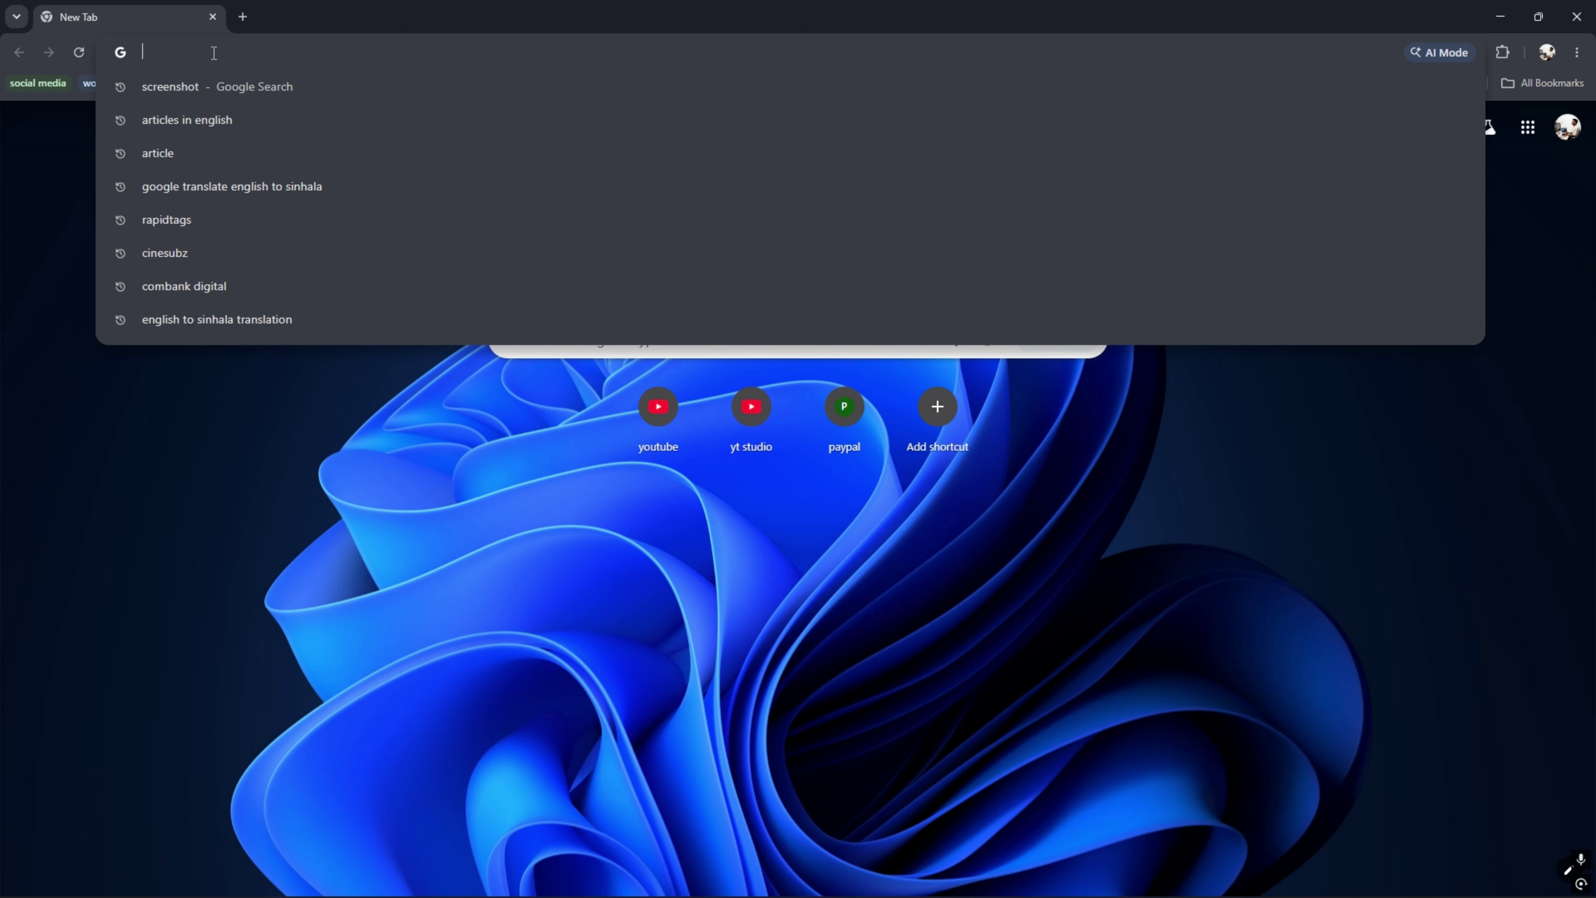
pyautogui.write('grokai')
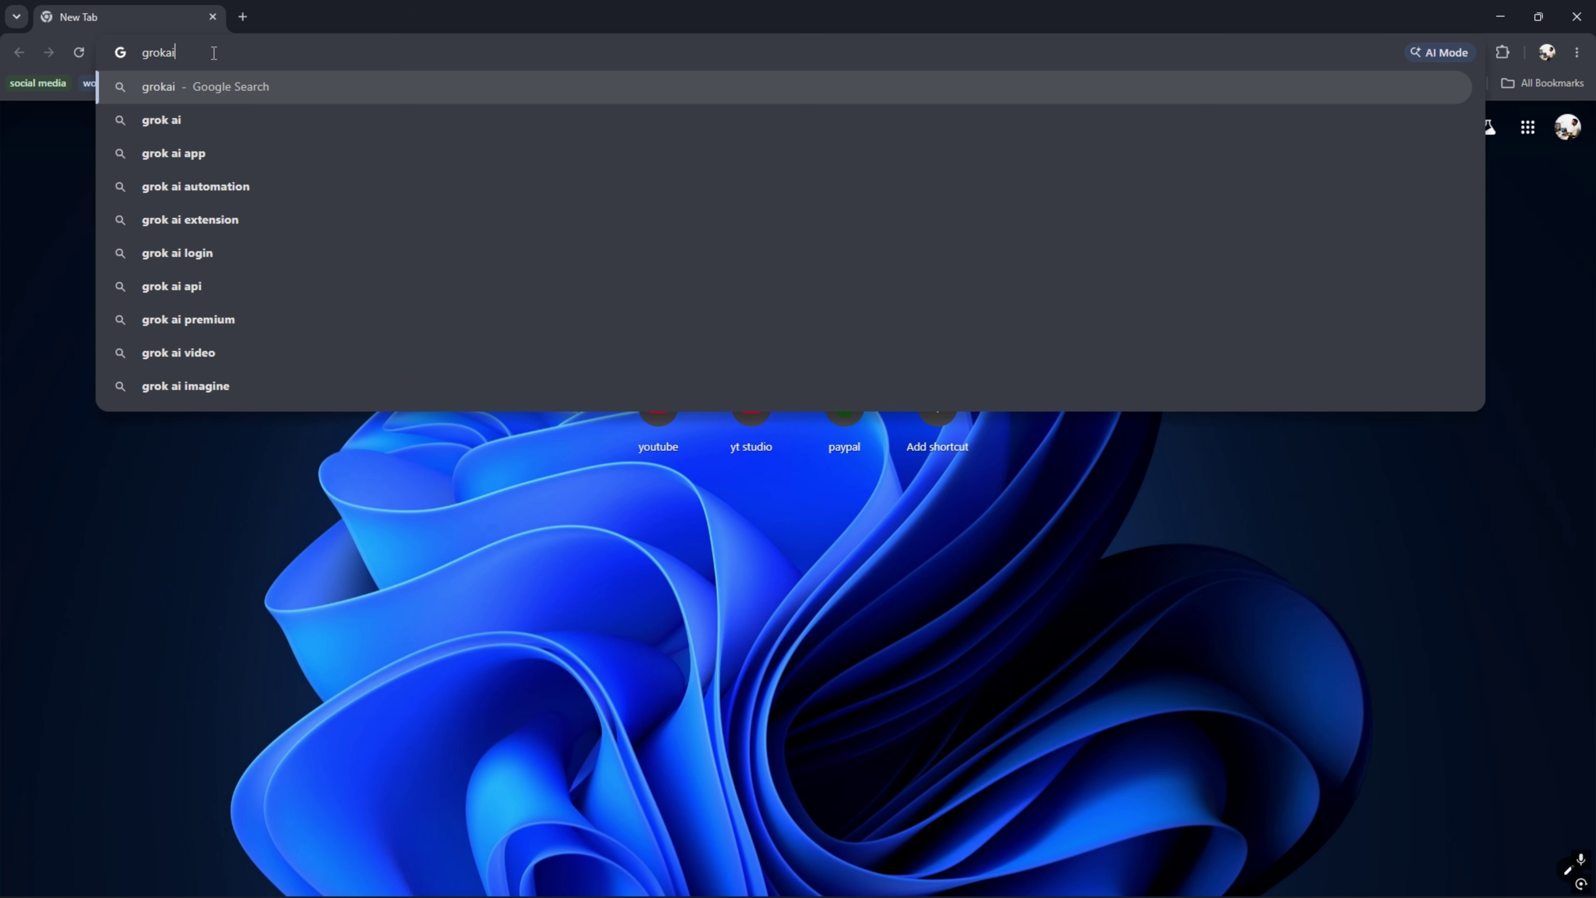
pyautogui.press('Return')
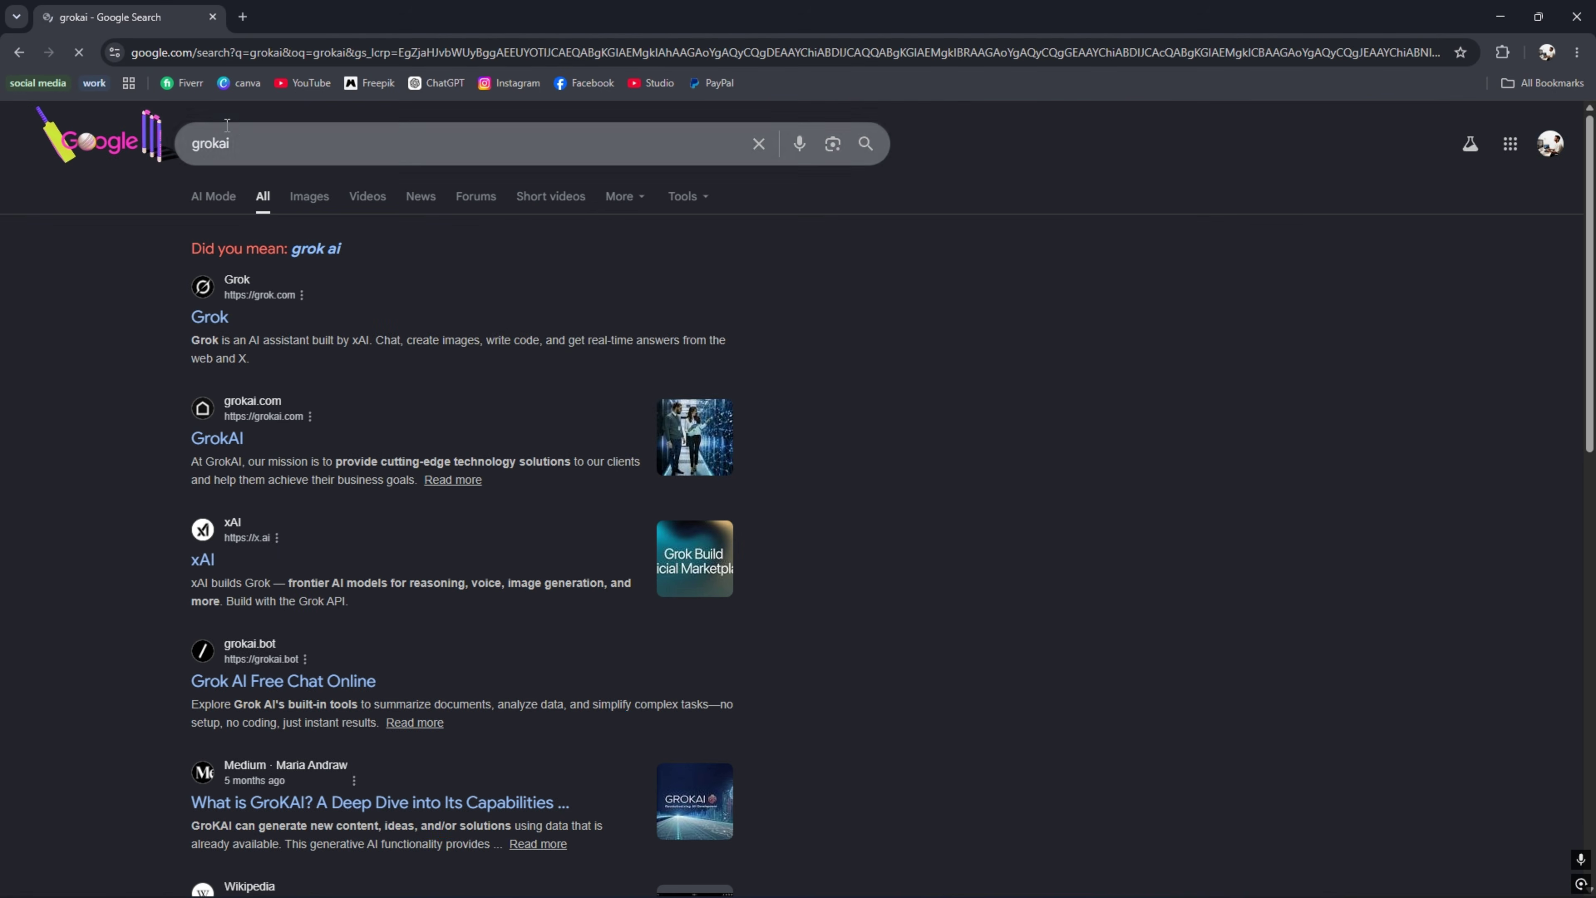
pyautogui.click(211, 322)
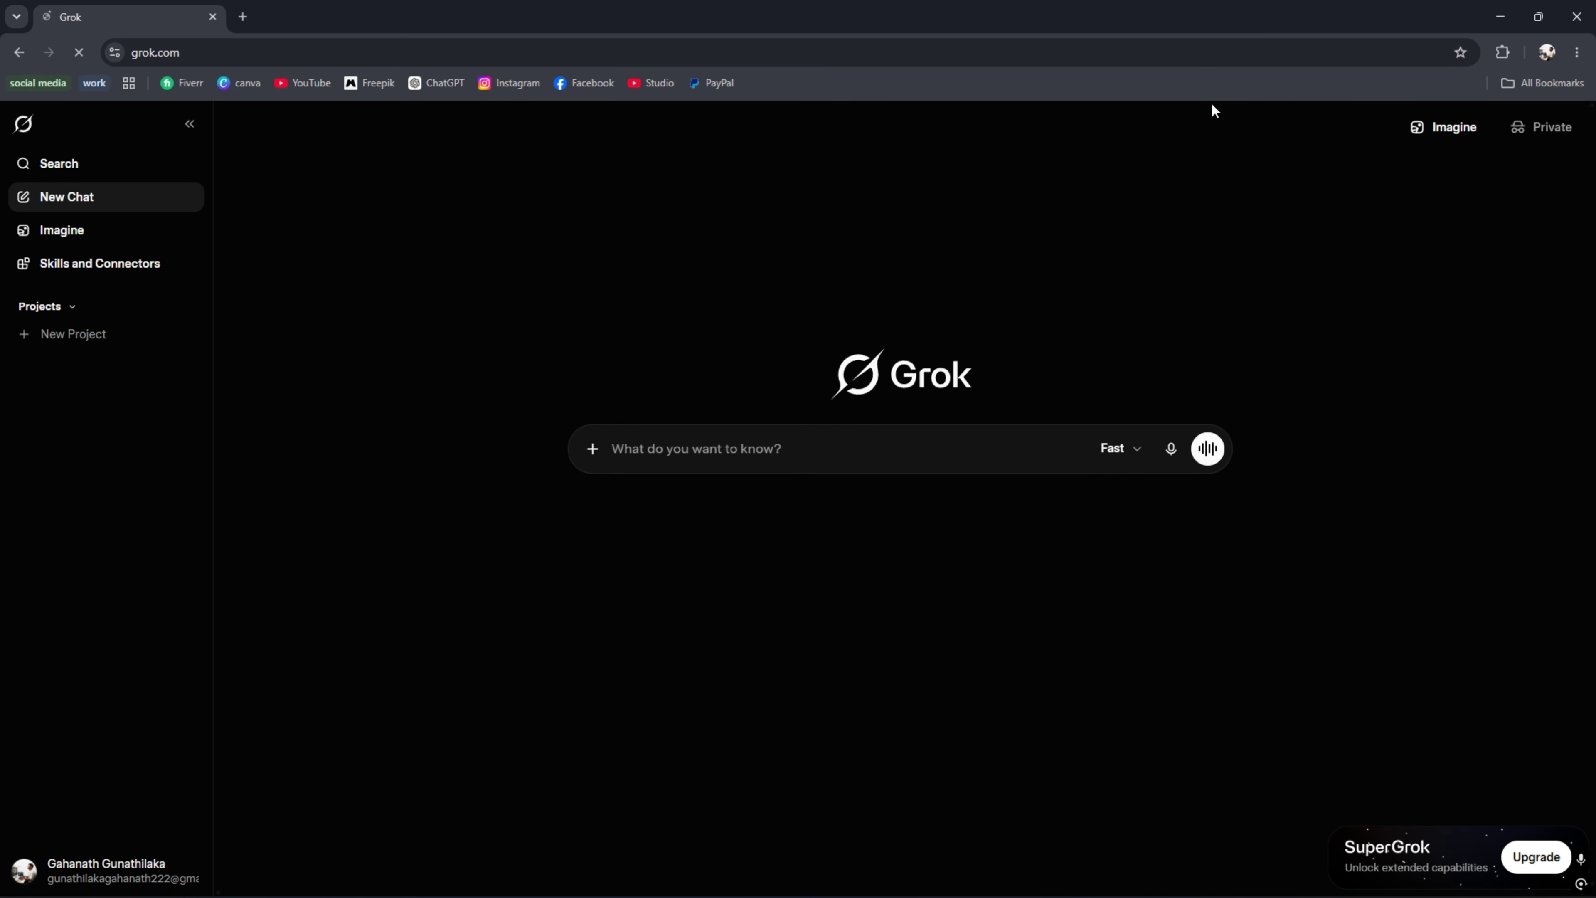
# Bookmark the Grok page in the Bookmarks bar under the name Grok.
pyautogui.click(1573, 52)
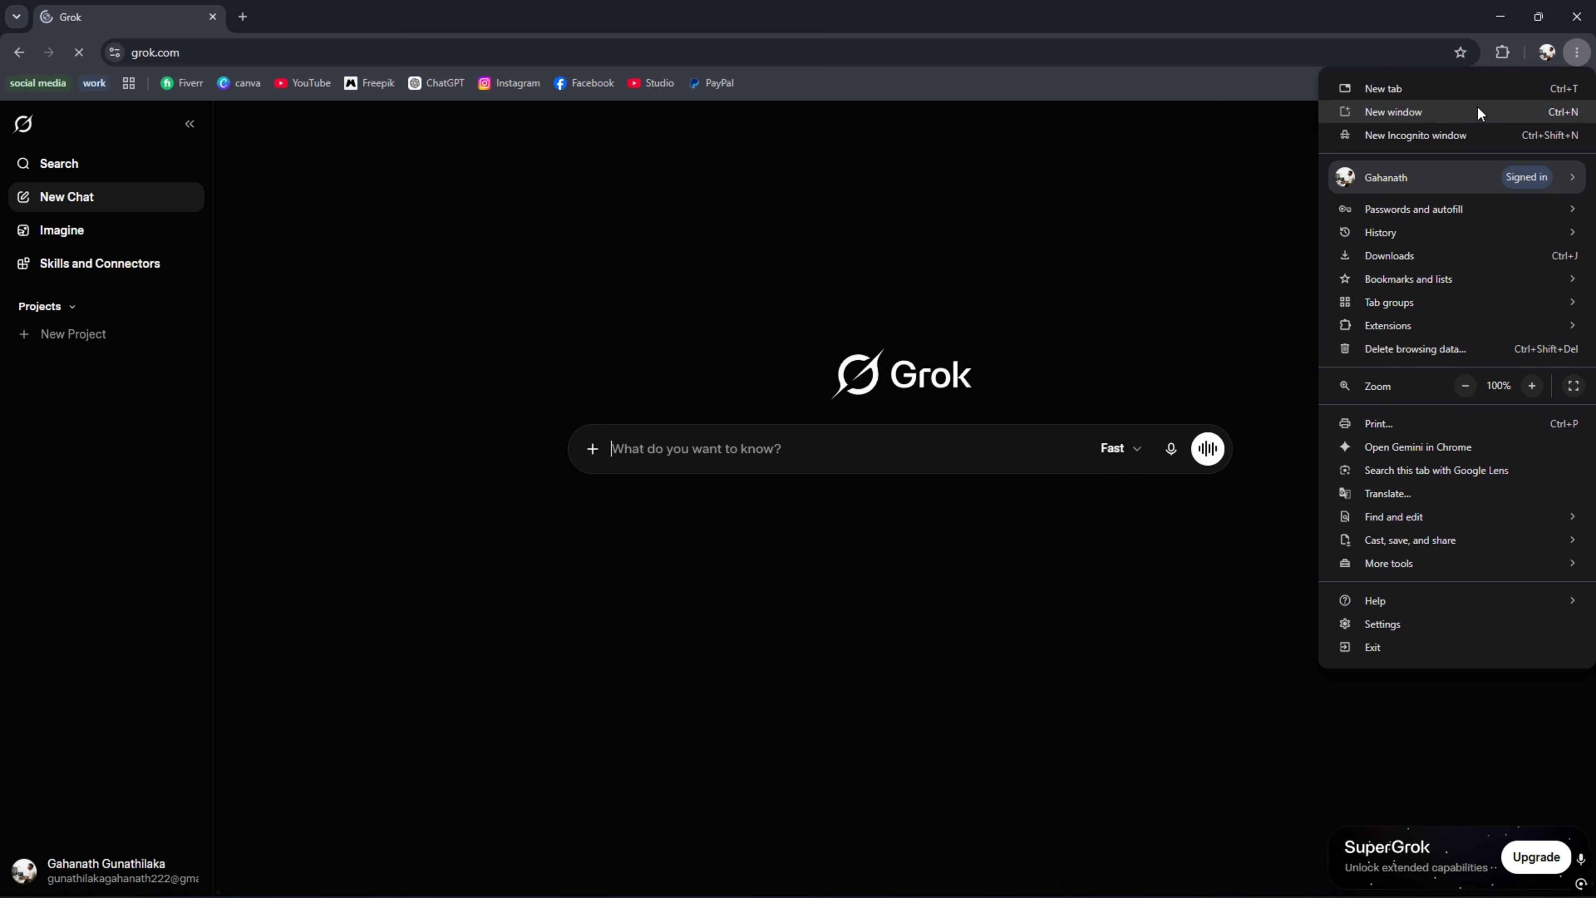
pyautogui.moveTo(1428, 281)
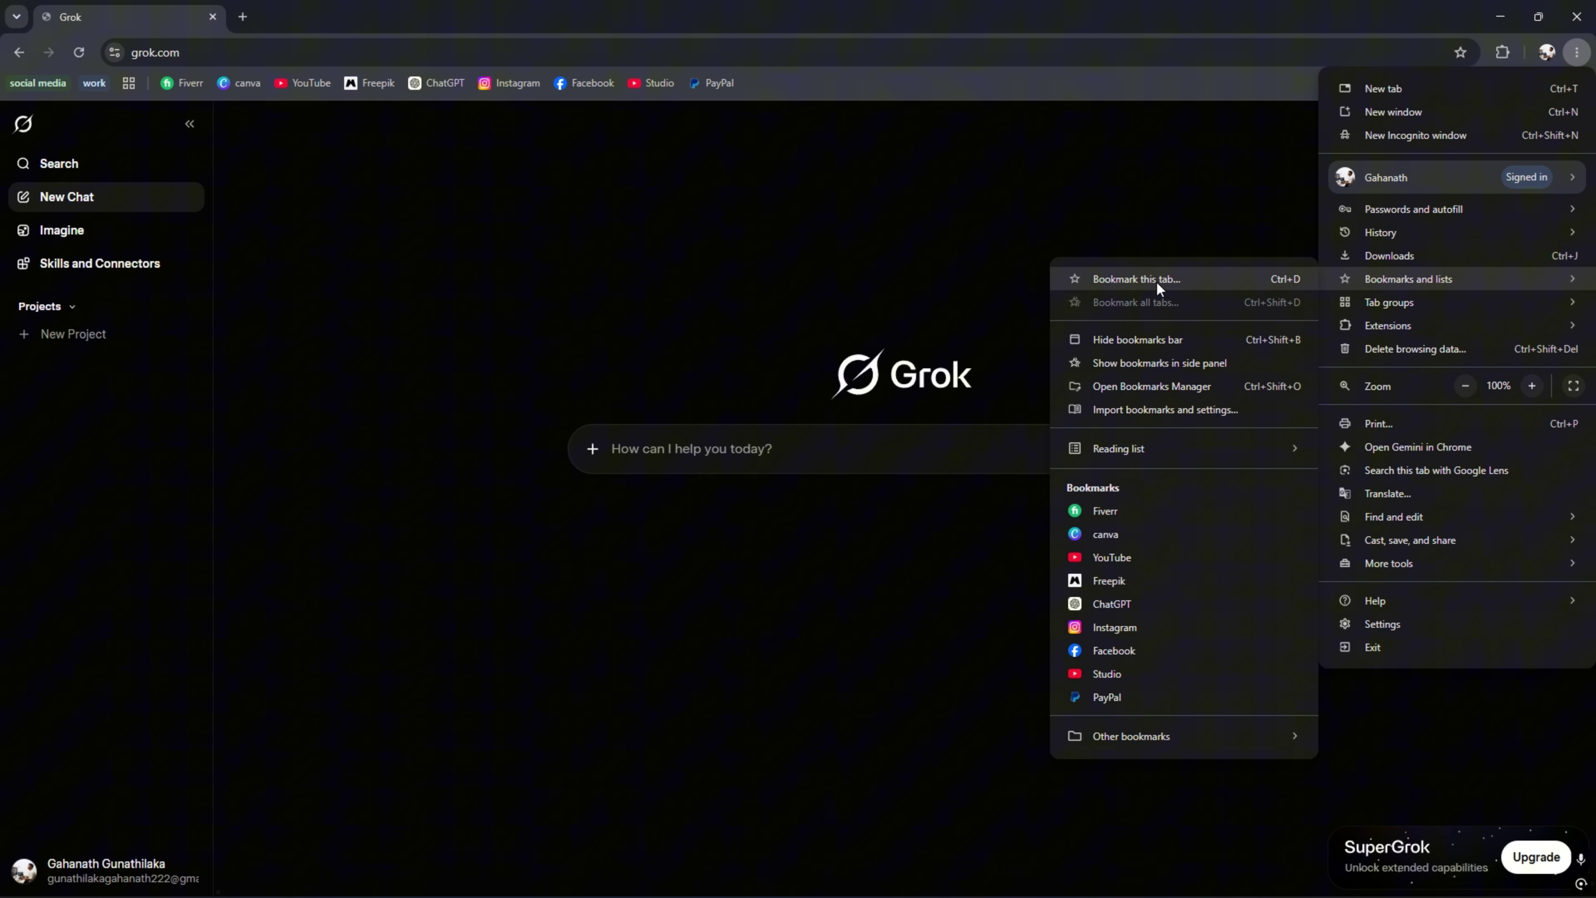
pyautogui.click(1138, 282)
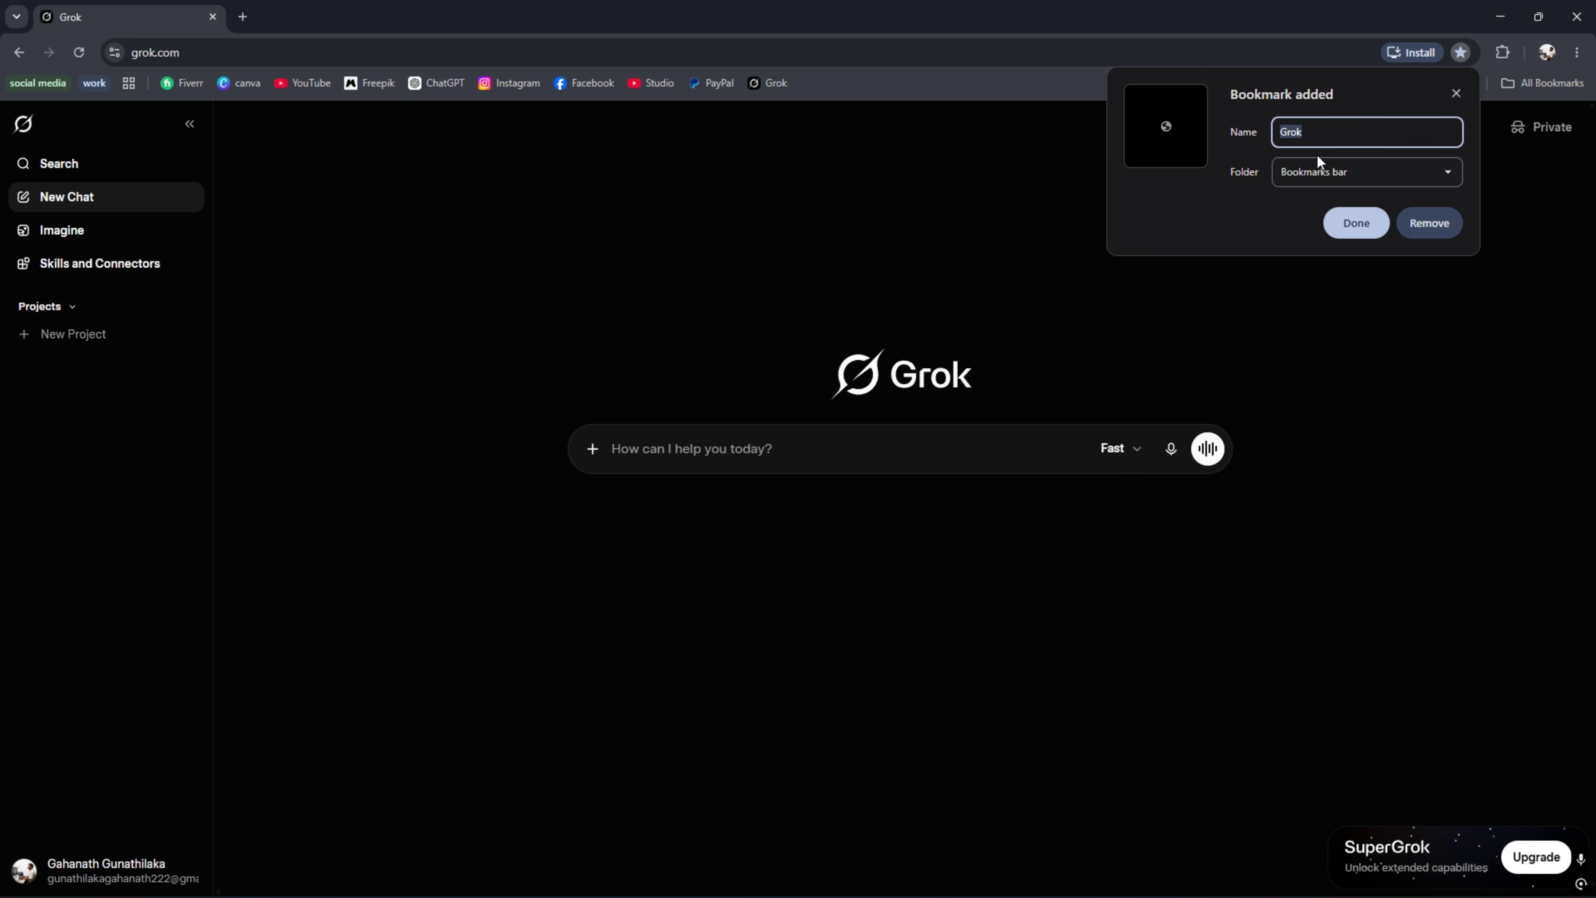
pyautogui.click(1351, 223)
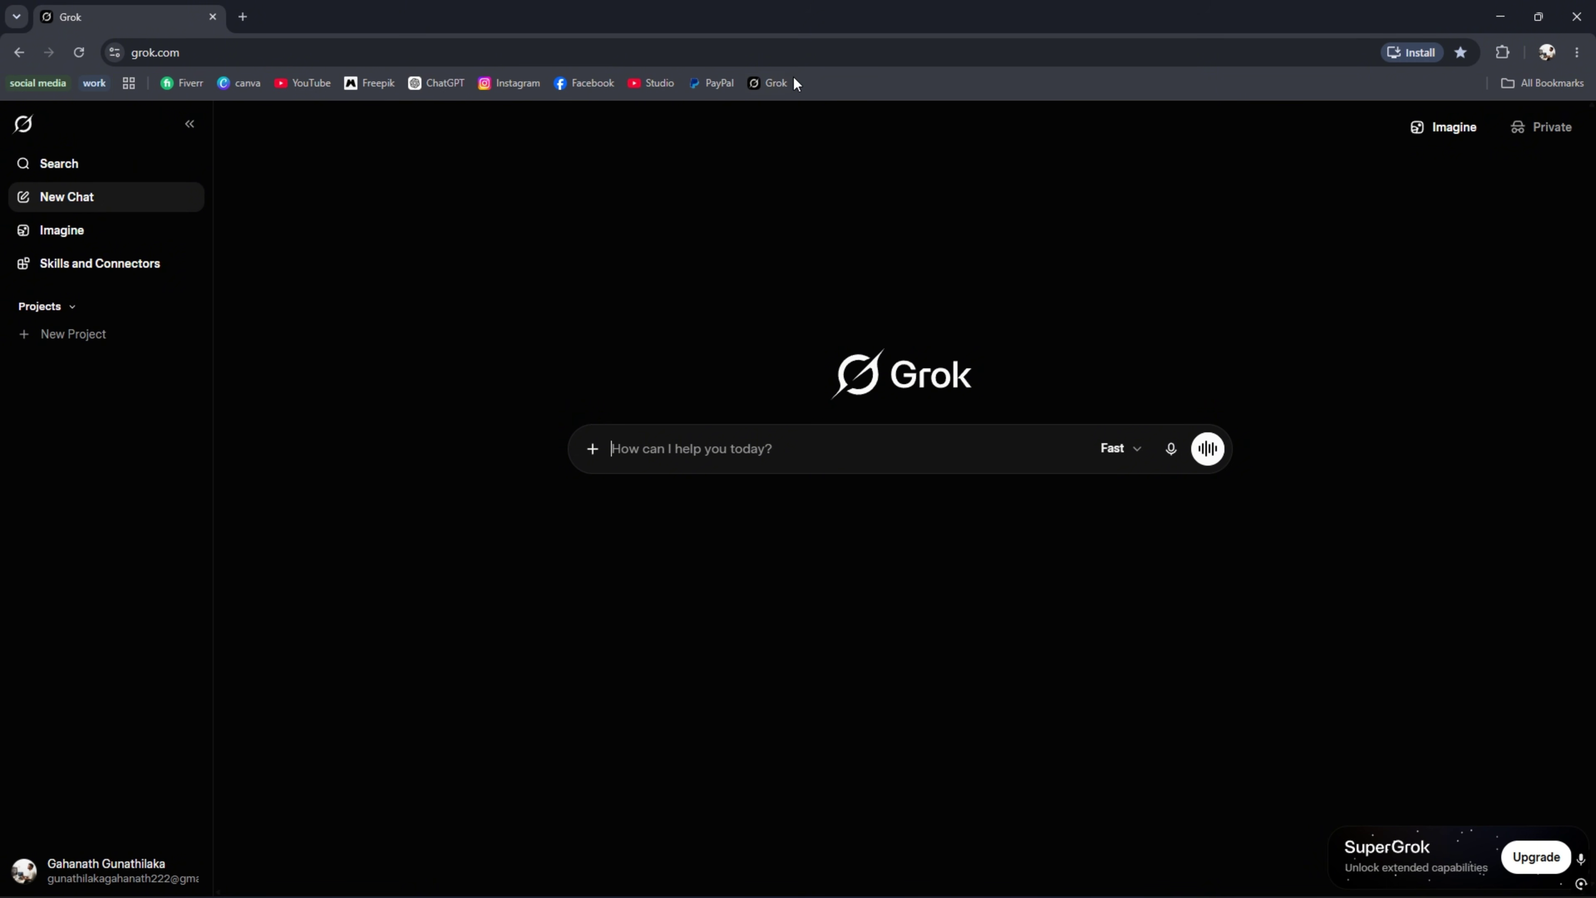